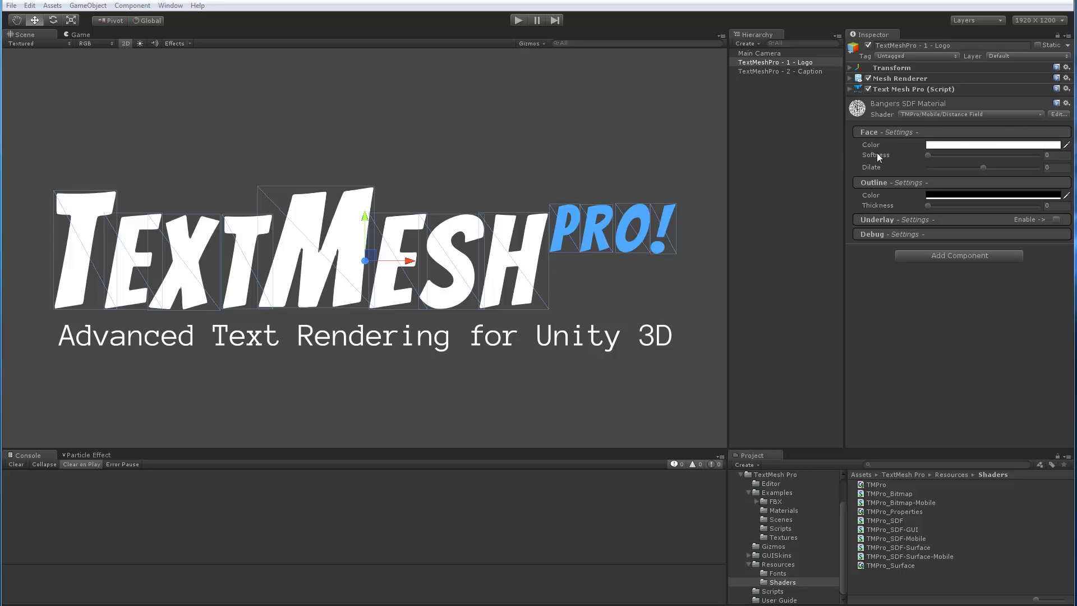
Switch the Bangers SDF material to the TMPro/Distance Field shader
click(923, 115)
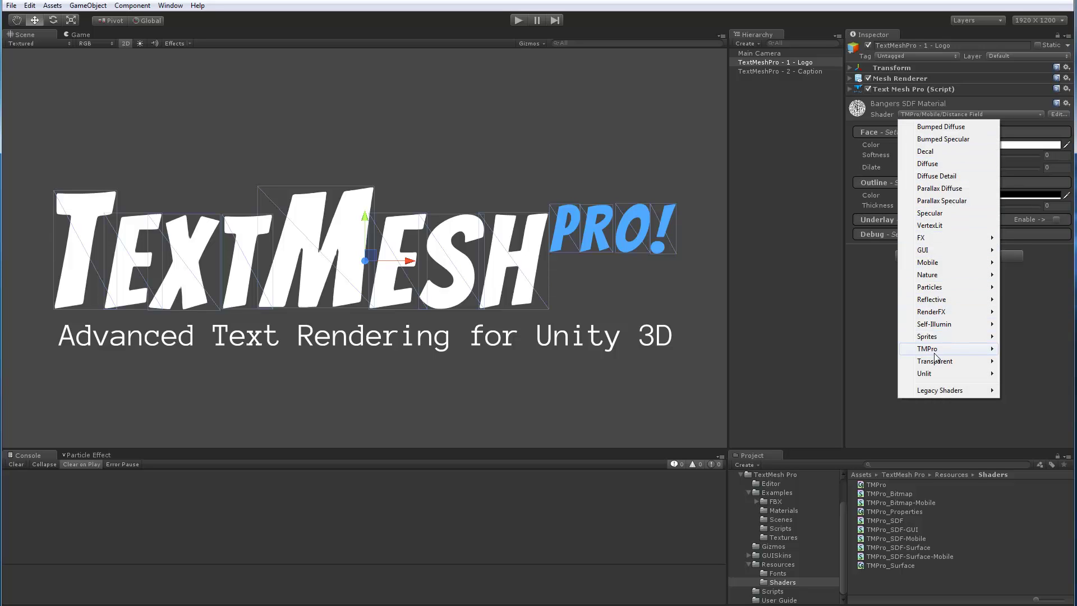
mouse_move(934, 353)
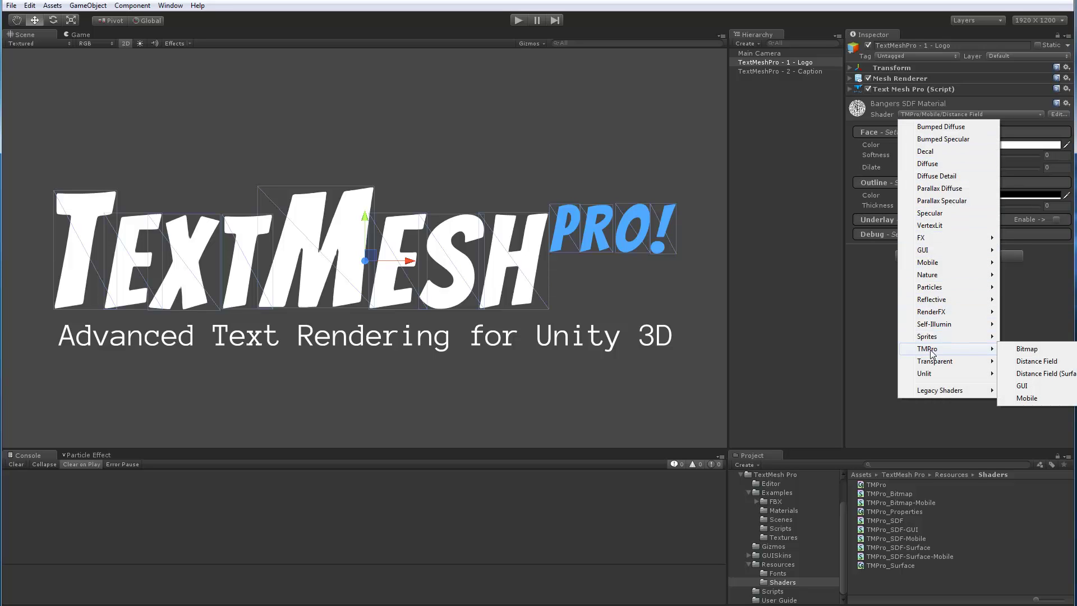
click(1035, 362)
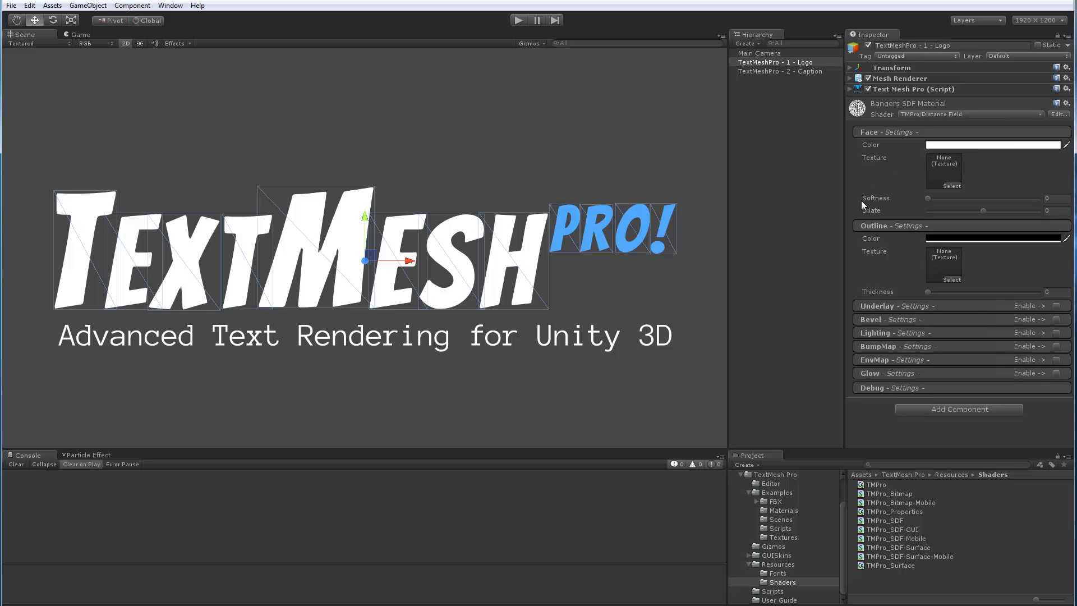
Try thickening the letters with Dilate, then set Dilate back to 0
mouse_move(985, 210)
mouse_down()
mouse_move(995, 210)
mouse_move(986, 212)
mouse_up()
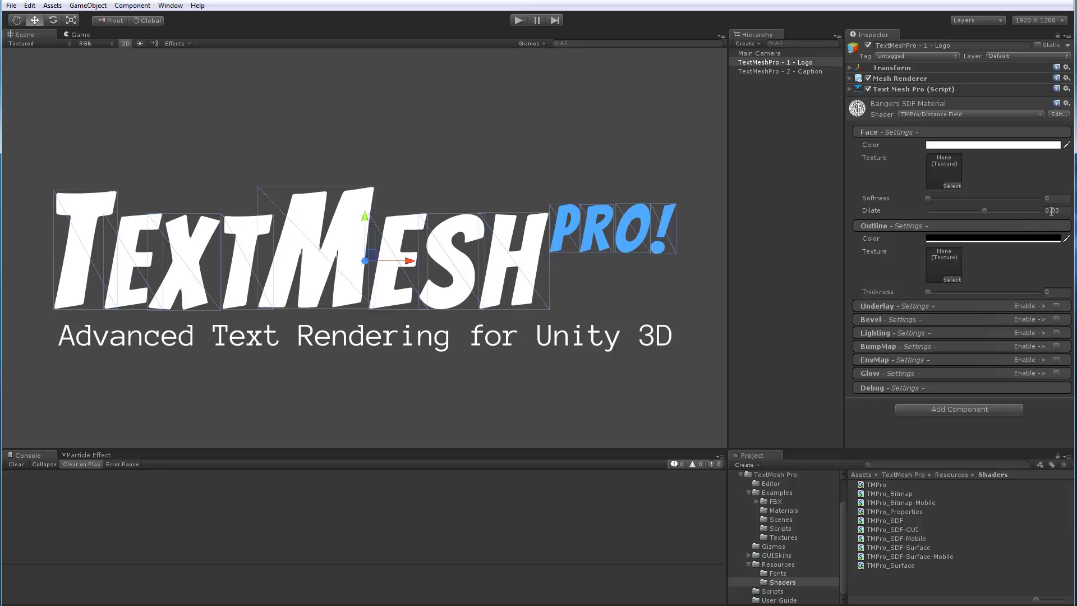
text(0)
key(Tab)
Give the letter face the Stainless 03 texture, zoomed in on the logo letters
scroll(343, 283, up, 4)
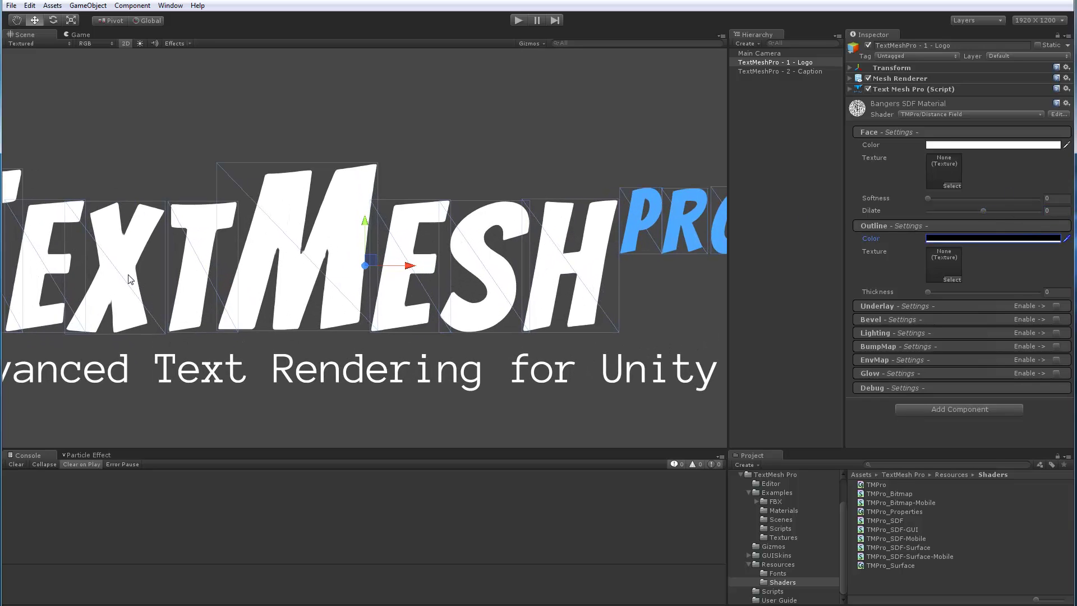
middle_drag(130, 281, 428, 257)
scroll(428, 257, up, 5)
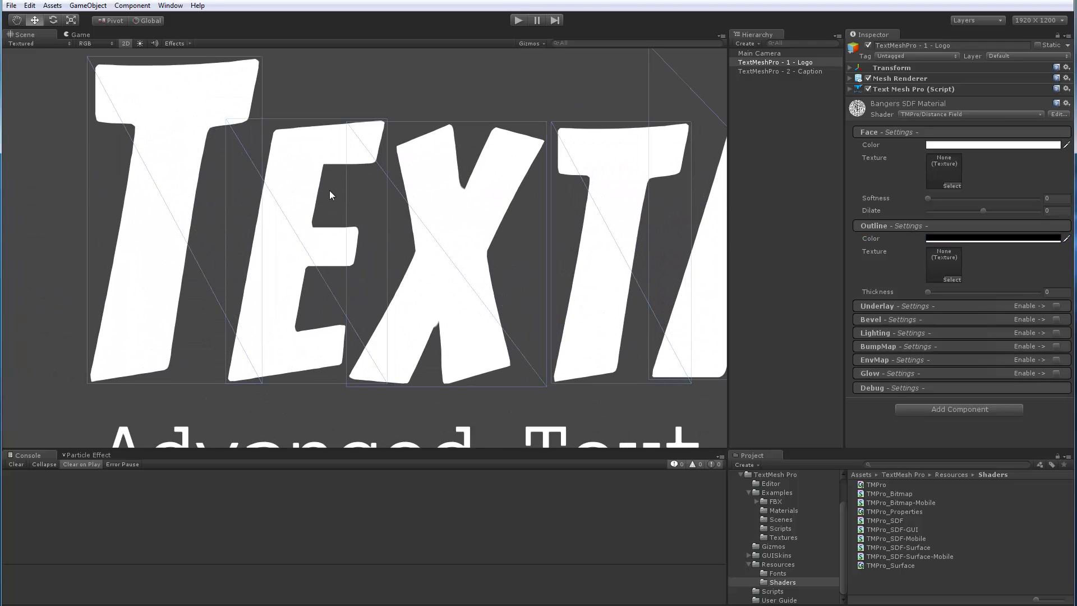
middle_drag(328, 190, 361, 245)
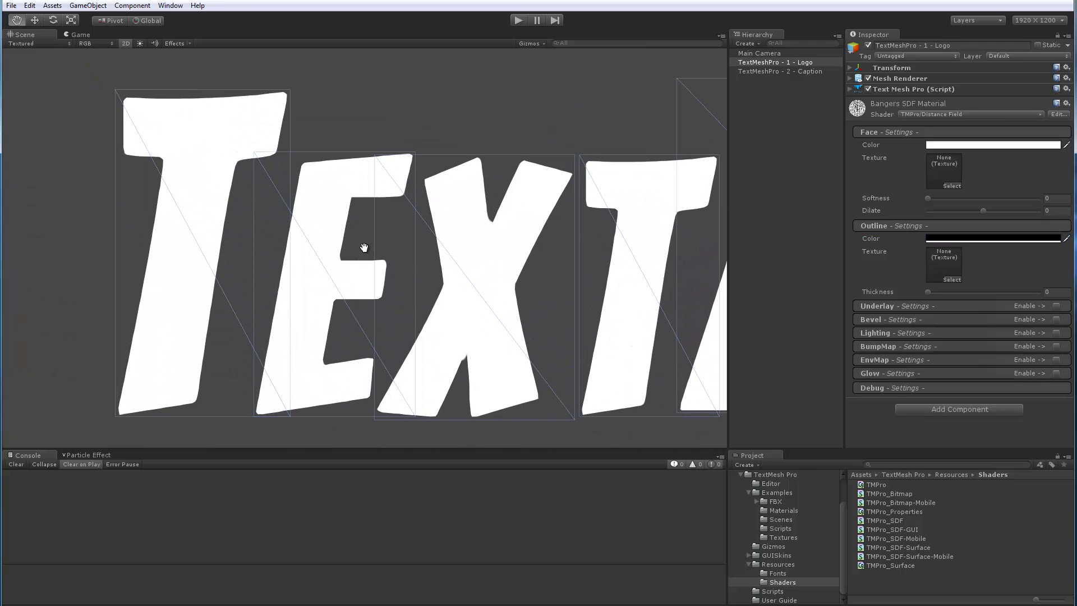
click(953, 186)
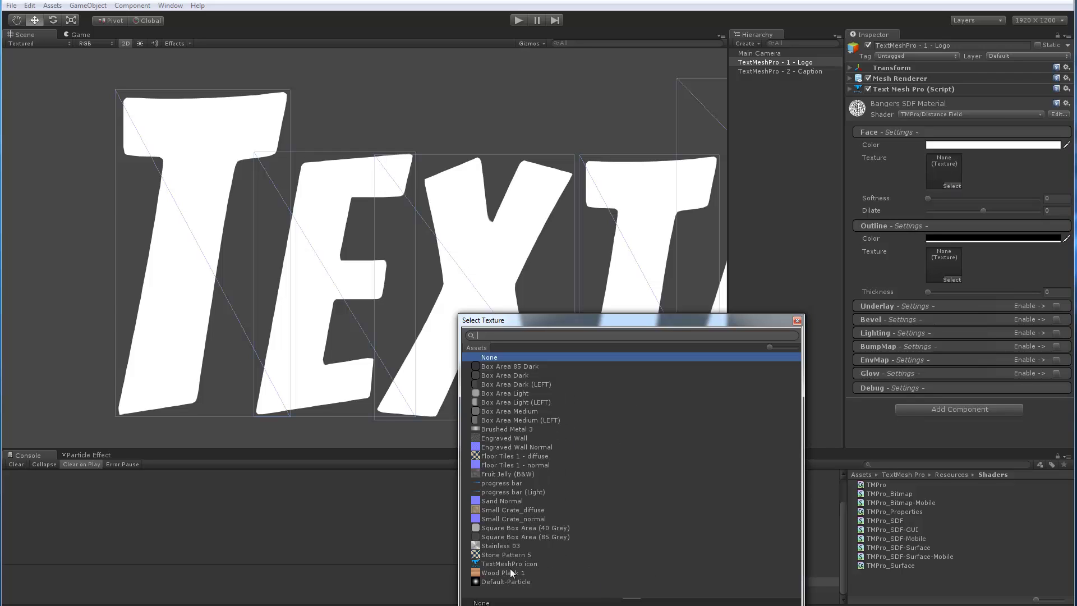
click(480, 545)
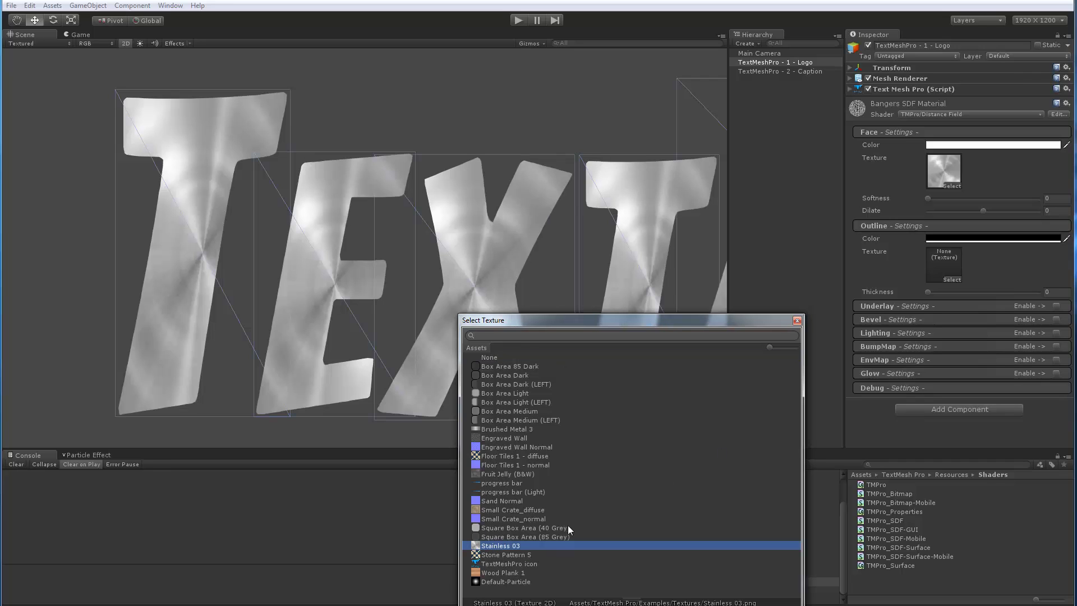
click(796, 321)
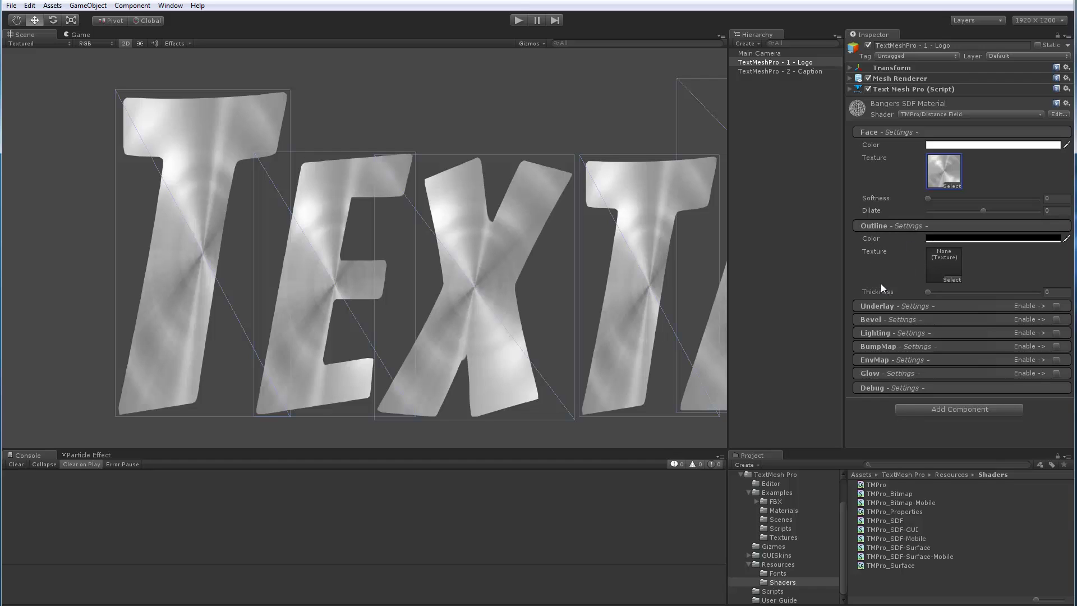
Thicken the outline to about 0.447 and texture it with Fruit Jelly (B&W)
drag(928, 291, 978, 291)
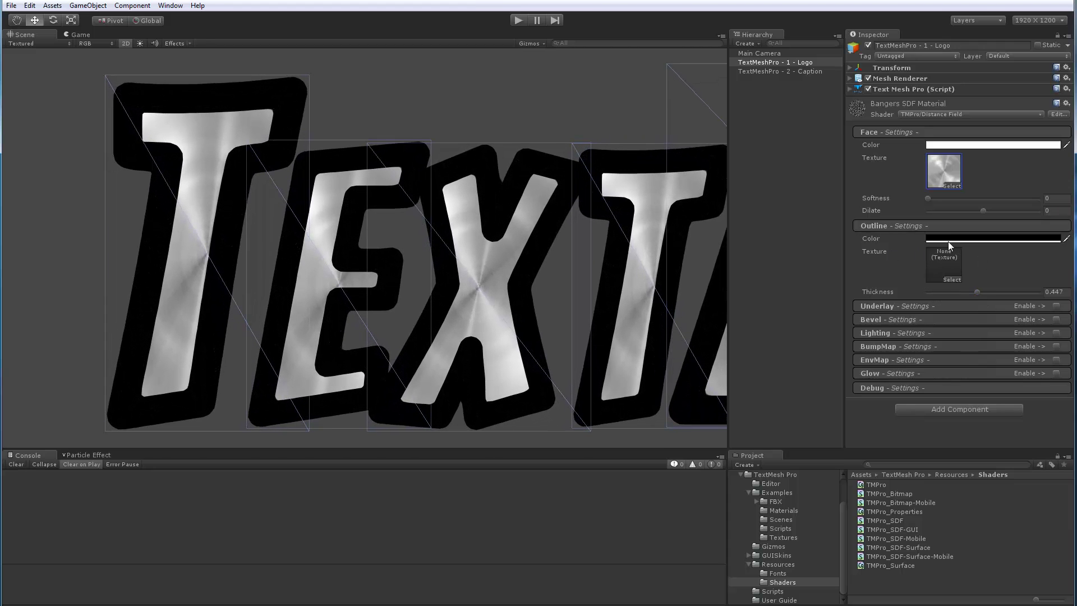
click(951, 278)
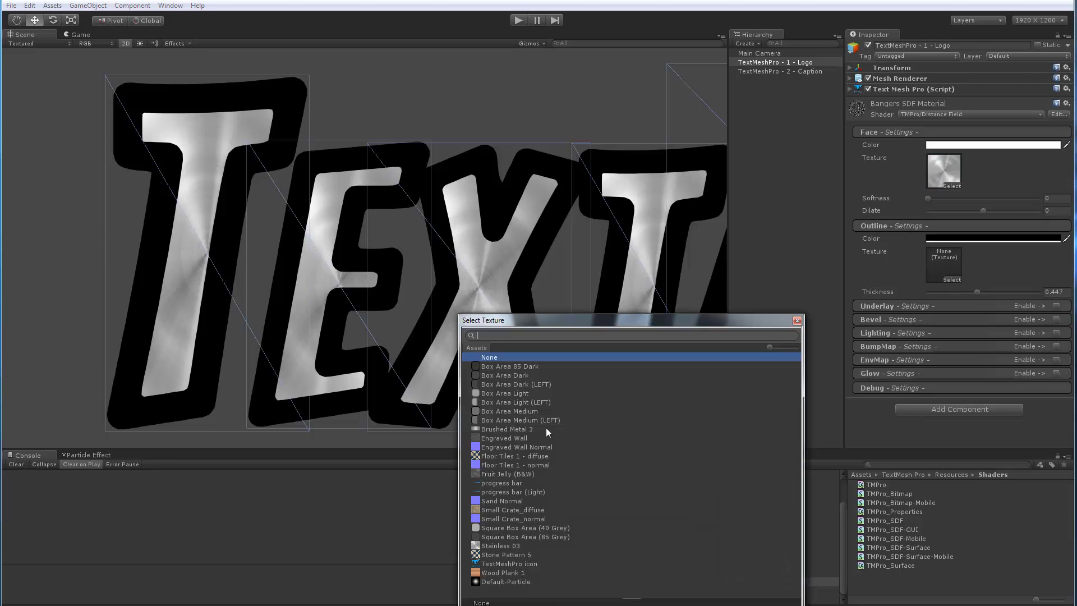
click(489, 473)
click(797, 321)
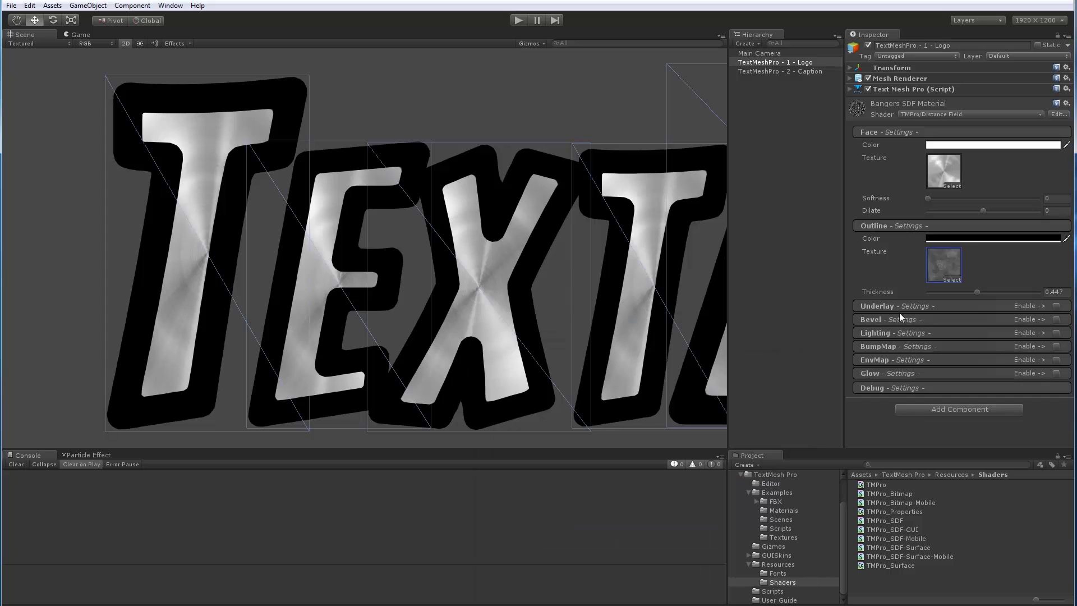
Set the outline colour to white and deselect the logo to preview it
click(948, 240)
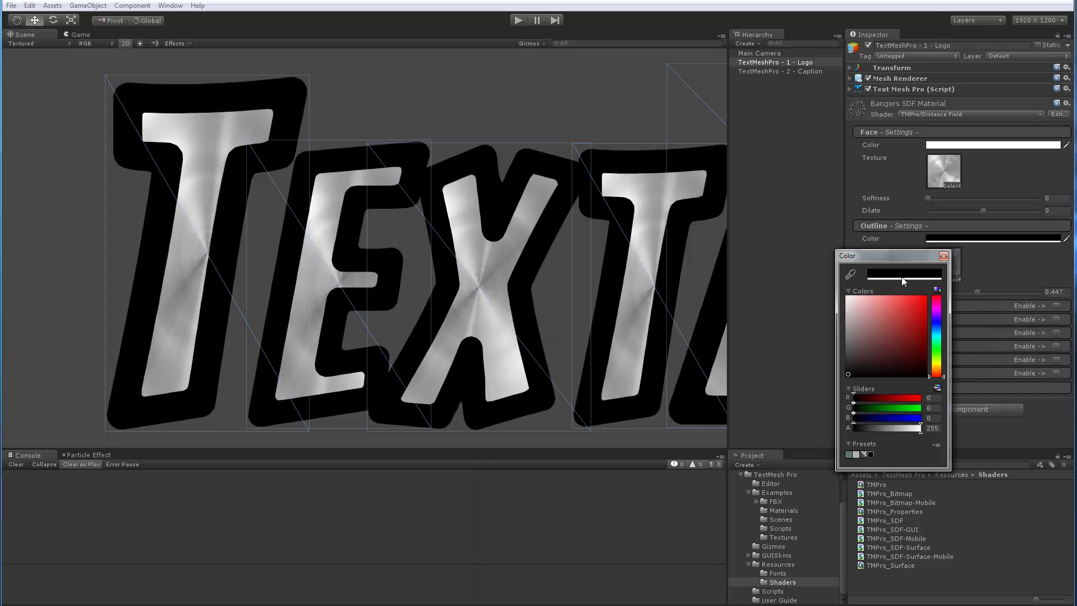
drag(847, 372, 845, 296)
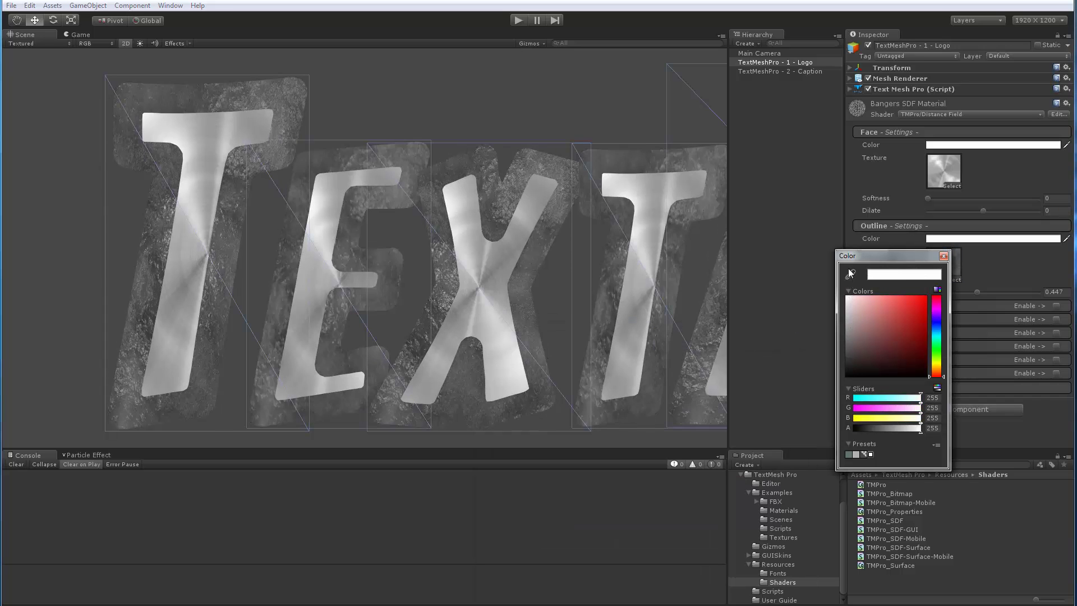
click(943, 255)
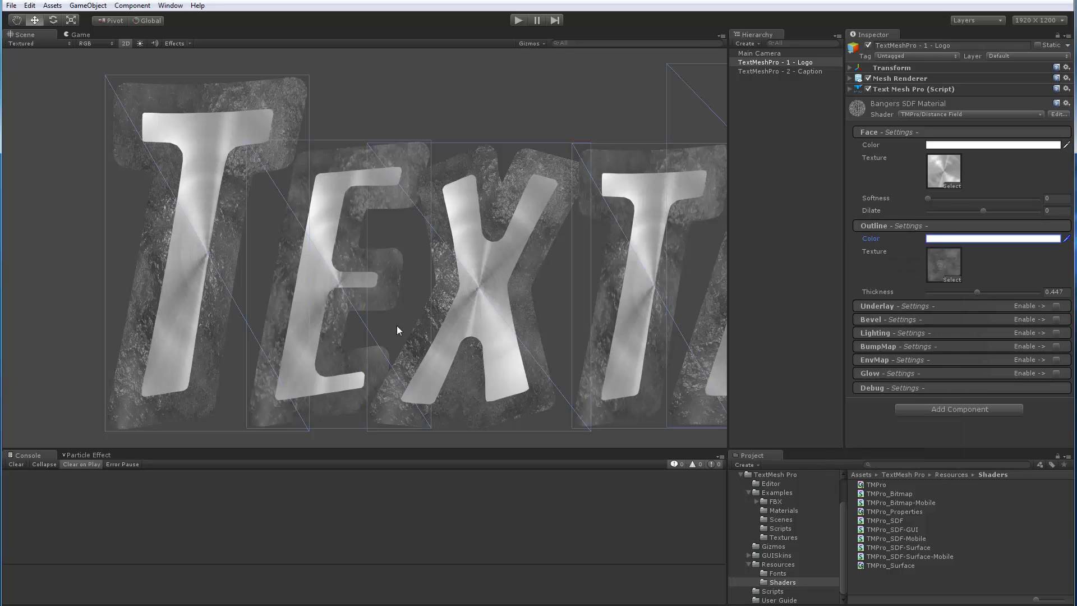
click(788, 279)
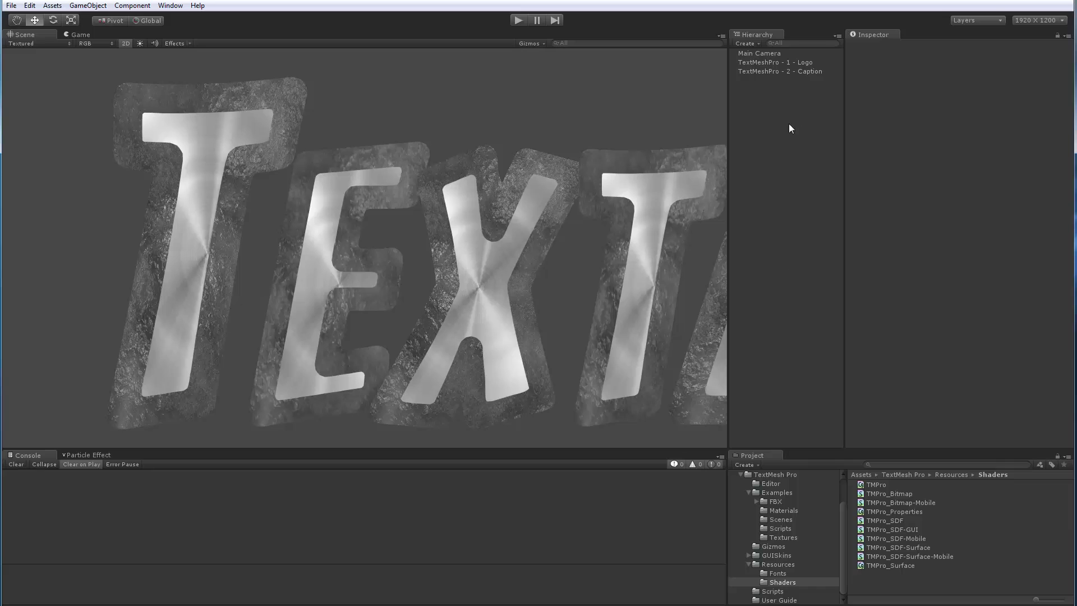
Reselect TextMeshPro - 1 - Logo in the Hierarchy
click(777, 63)
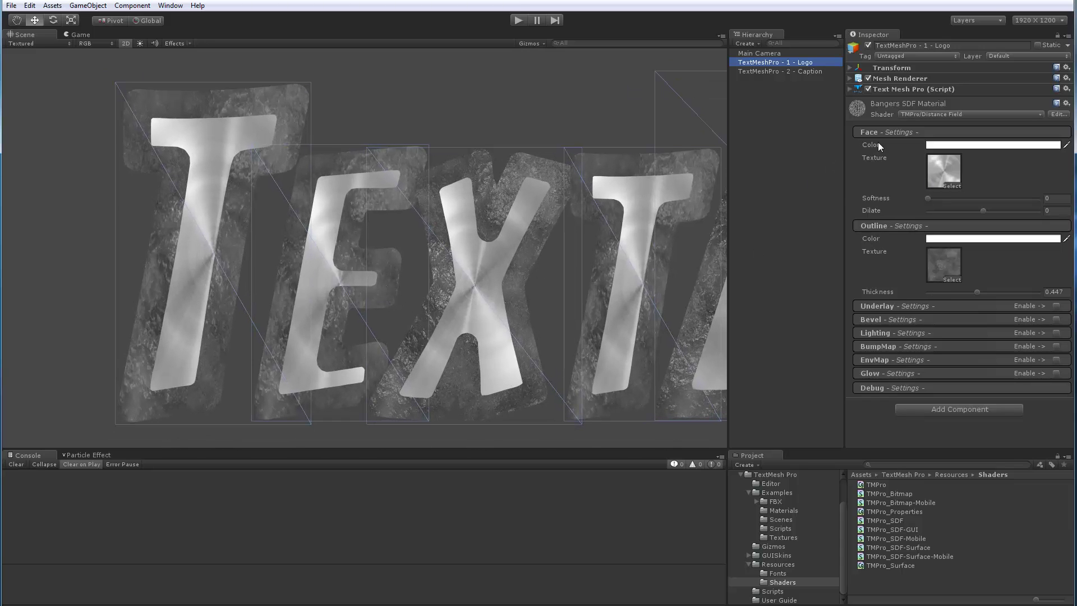
Expand Underlay, collapse Face and Outline, and enable the underlay drop shadow
click(886, 305)
scroll(884, 314, down, 1)
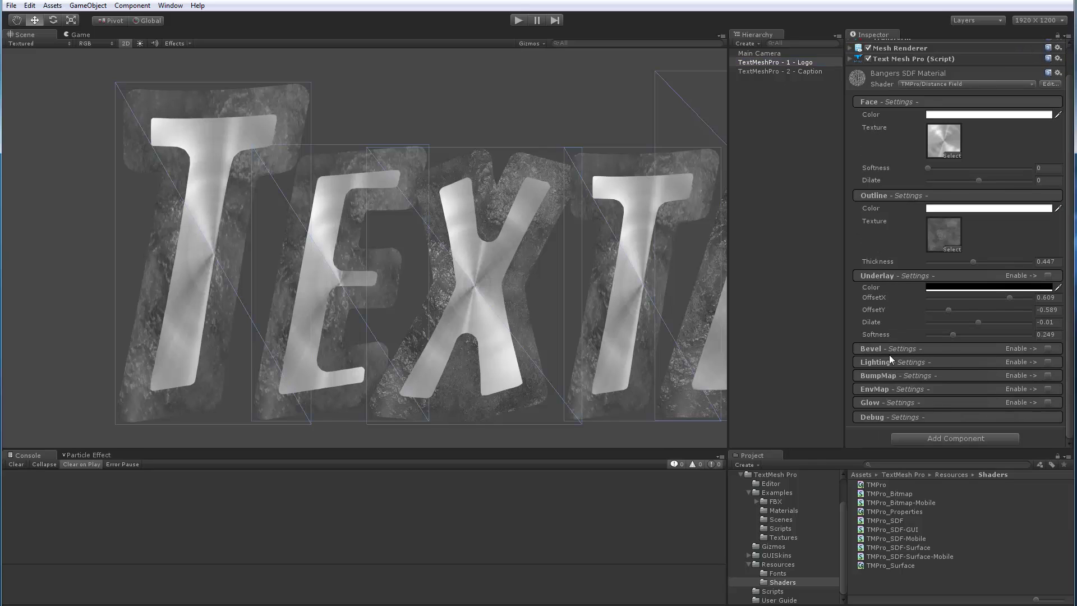
click(873, 103)
click(874, 147)
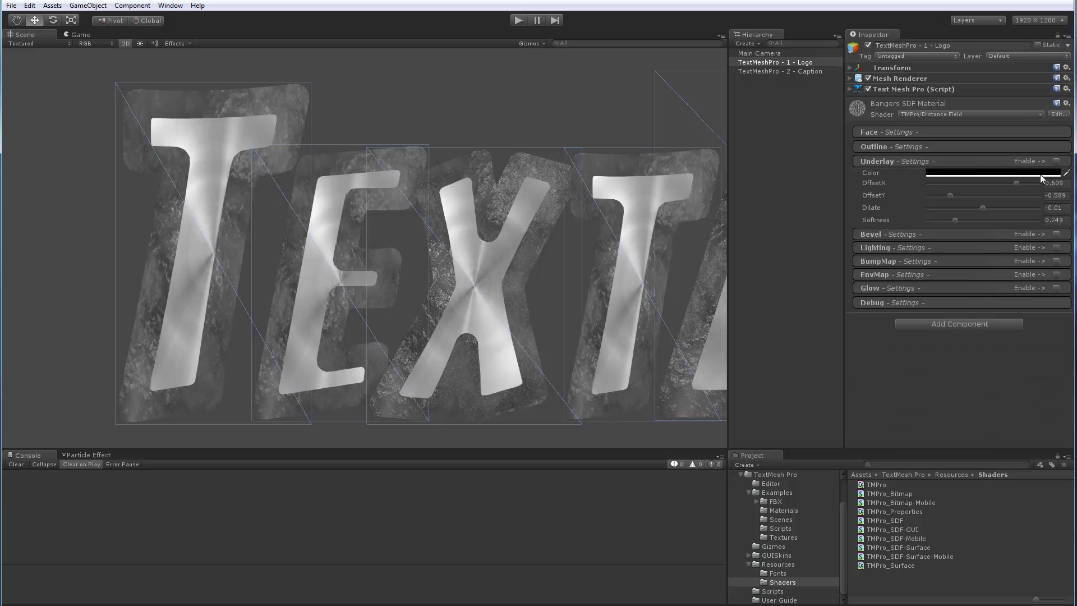
click(1056, 161)
scroll(645, 254, down, 2)
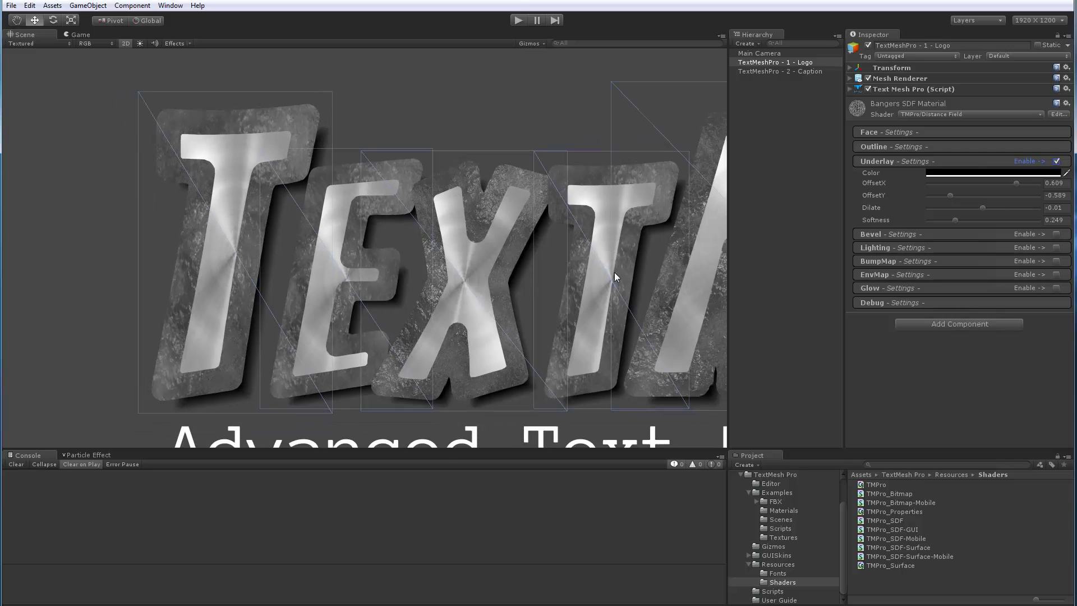
Preview the shadow with the logo deselected, then reselect the Logo object
click(756, 318)
scroll(479, 339, up, 3)
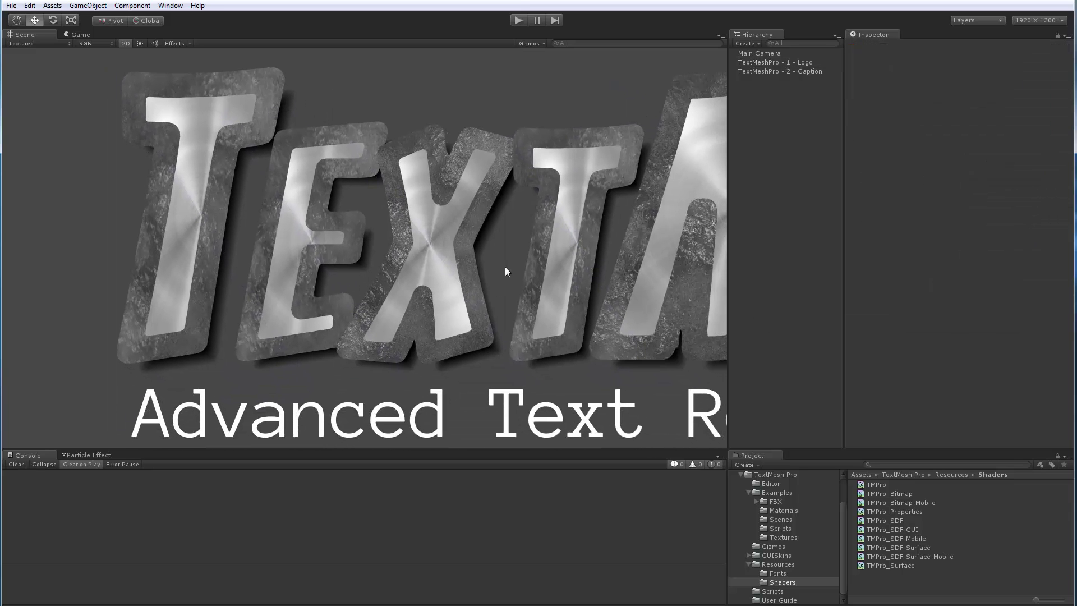
scroll(505, 266, down, 1)
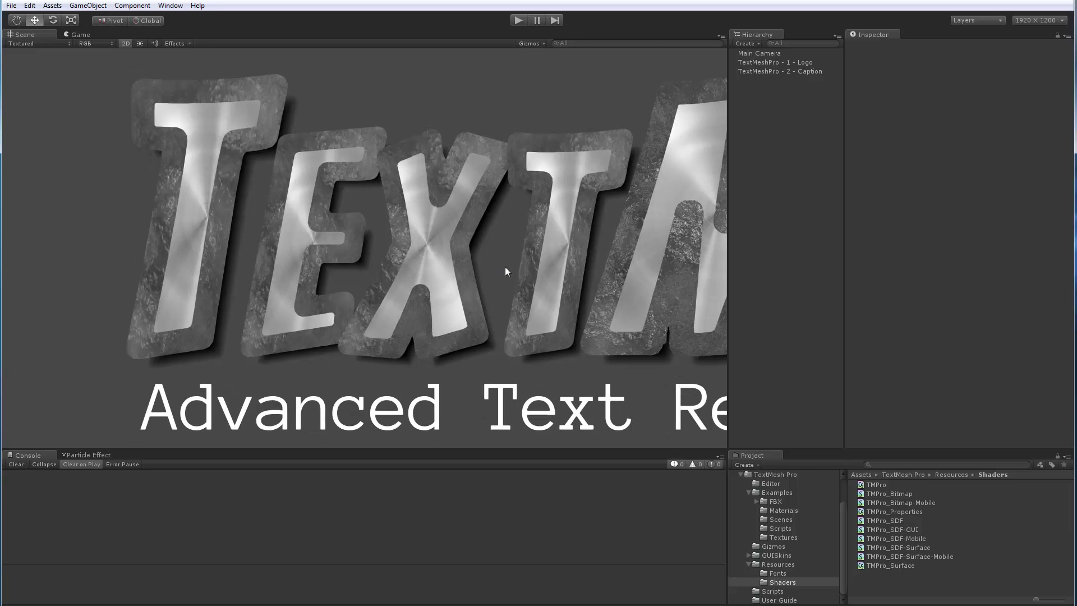
click(797, 63)
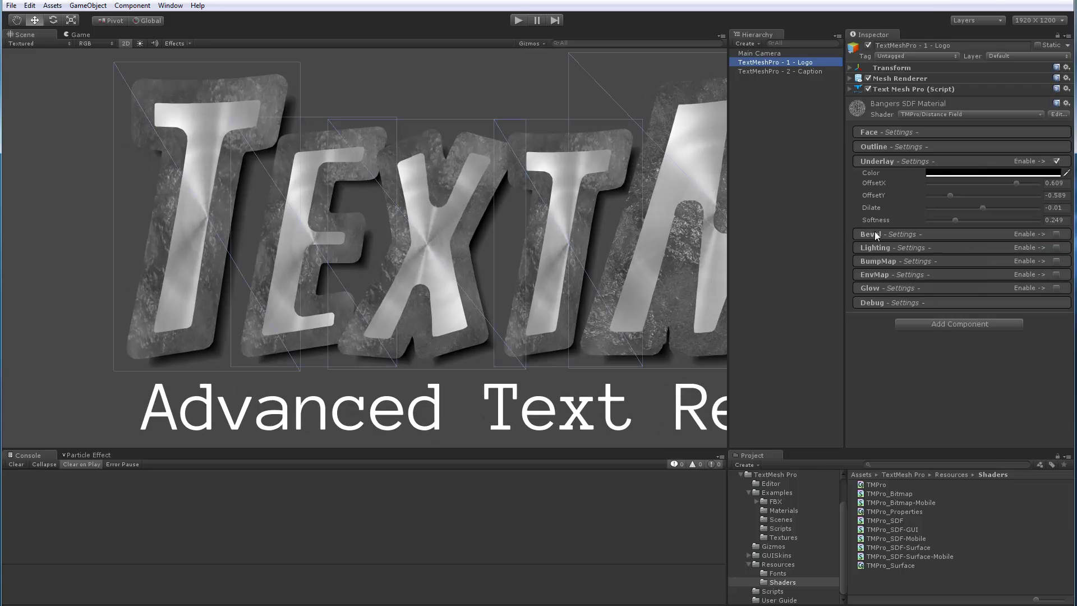
Move the underlay to OffsetX 0.67, OffsetY -0.751 and lower Softness to 0.168
mouse_move(1014, 183)
mouse_down()
mouse_move(1028, 184)
mouse_move(1001, 183)
mouse_move(1028, 183)
mouse_up()
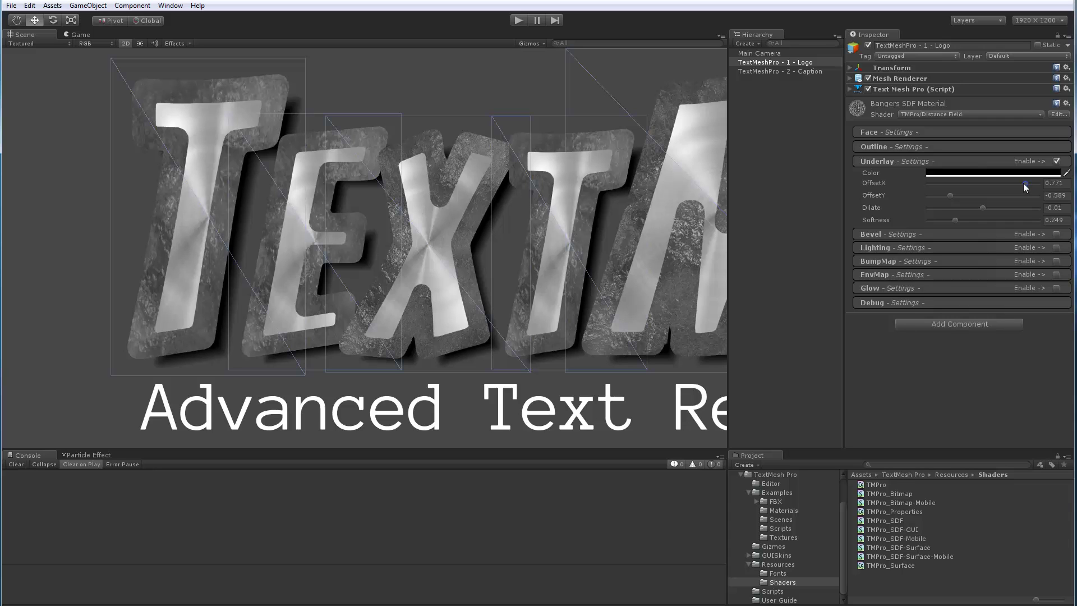
drag(1023, 183, 988, 197)
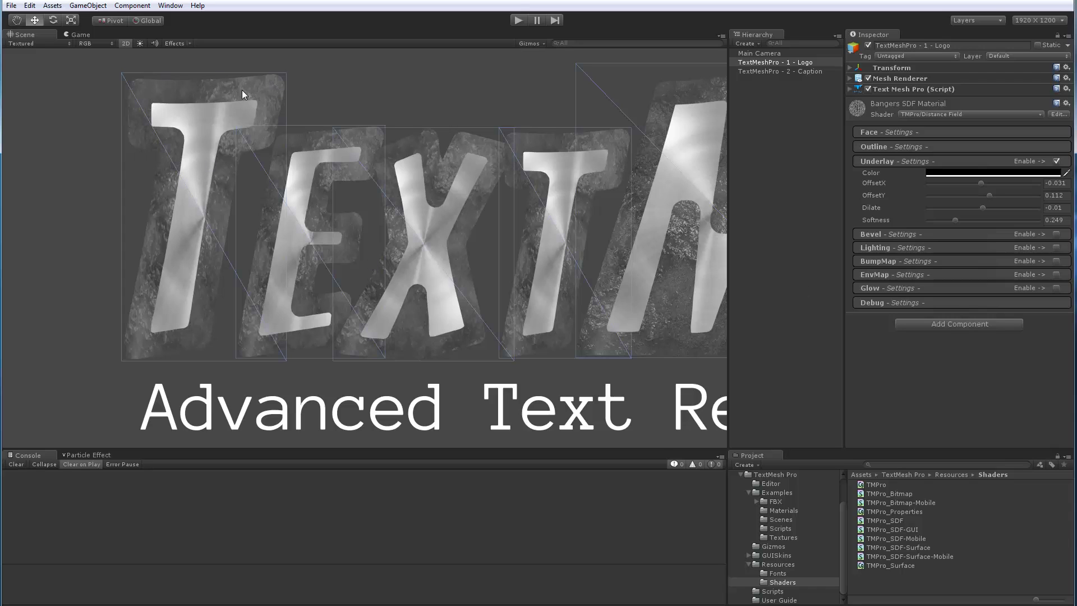
drag(981, 183, 1020, 183)
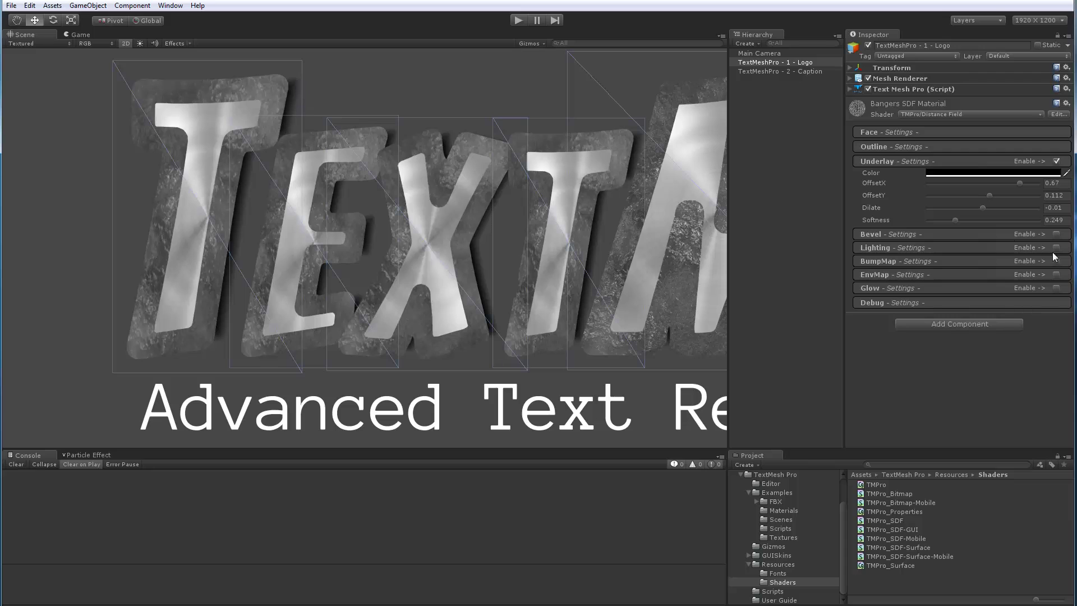
drag(989, 196, 942, 196)
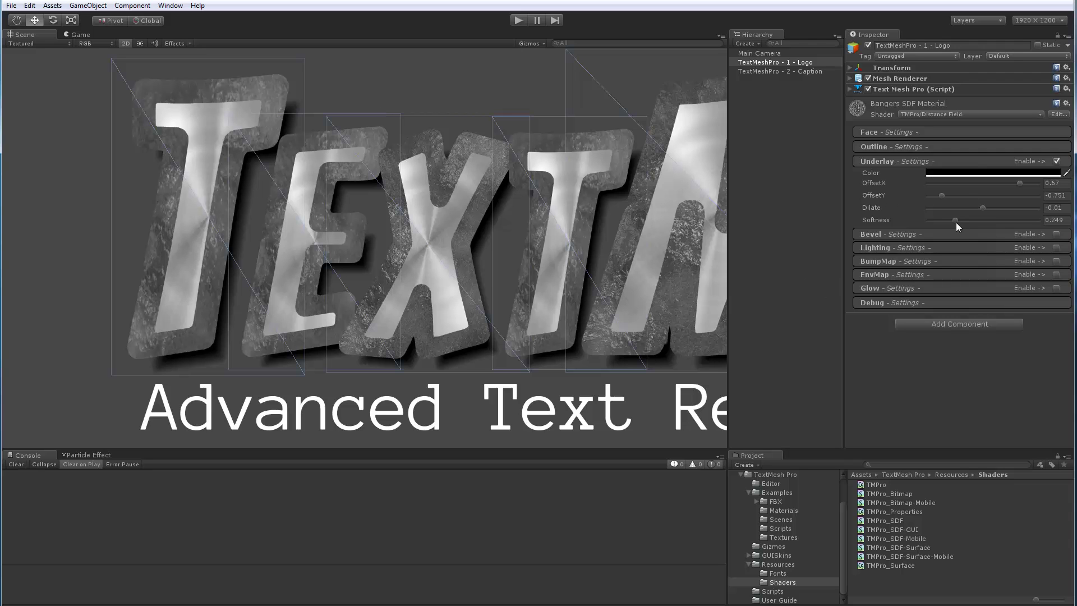
mouse_move(954, 222)
mouse_down()
mouse_move(934, 223)
mouse_move(953, 222)
mouse_up()
Deselect and pan the Scene view over the whole shadowed logo, then reselect the Logo
click(785, 244)
scroll(326, 259, down, 2)
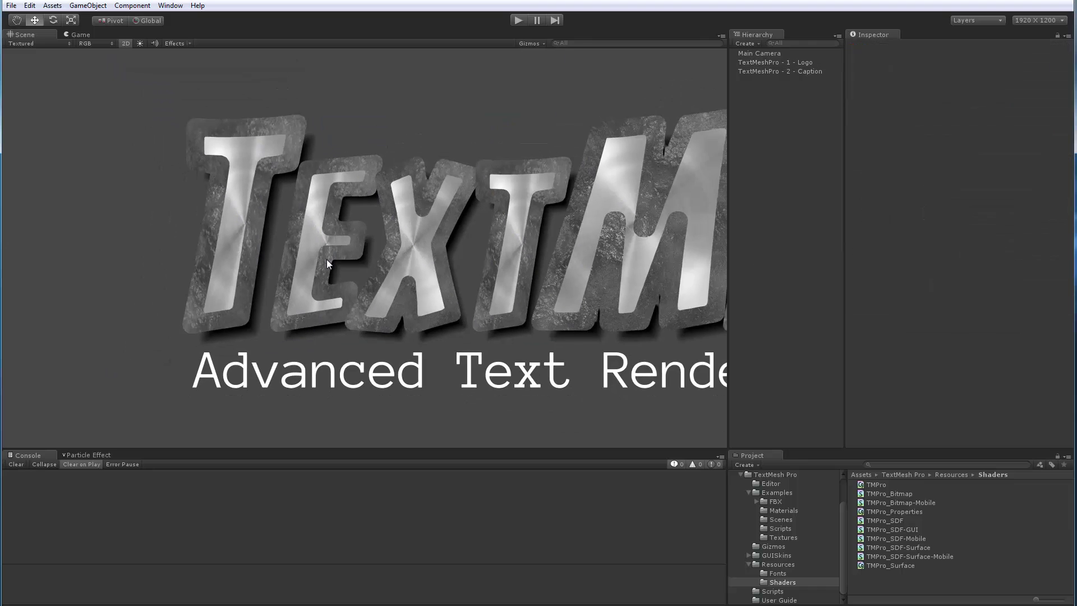
scroll(667, 294, down, 2)
middle_drag(667, 294, 433, 294)
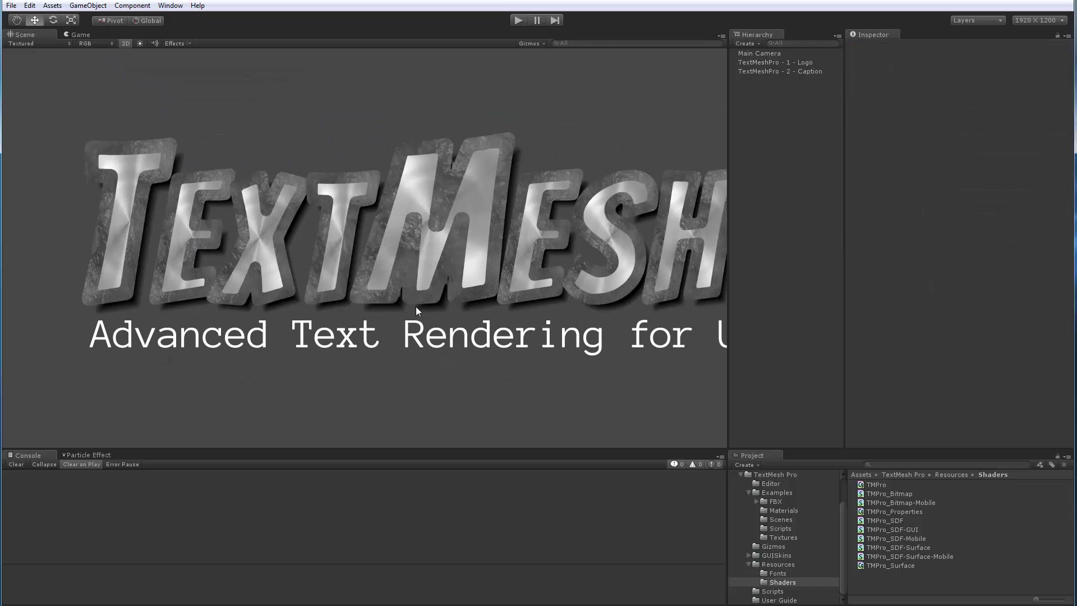
scroll(416, 306, down, 1)
scroll(415, 306, up, 4)
middle_drag(247, 250, 491, 257)
scroll(344, 233, up, 1)
scroll(328, 173, down, 1)
middle_drag(362, 196, 370, 226)
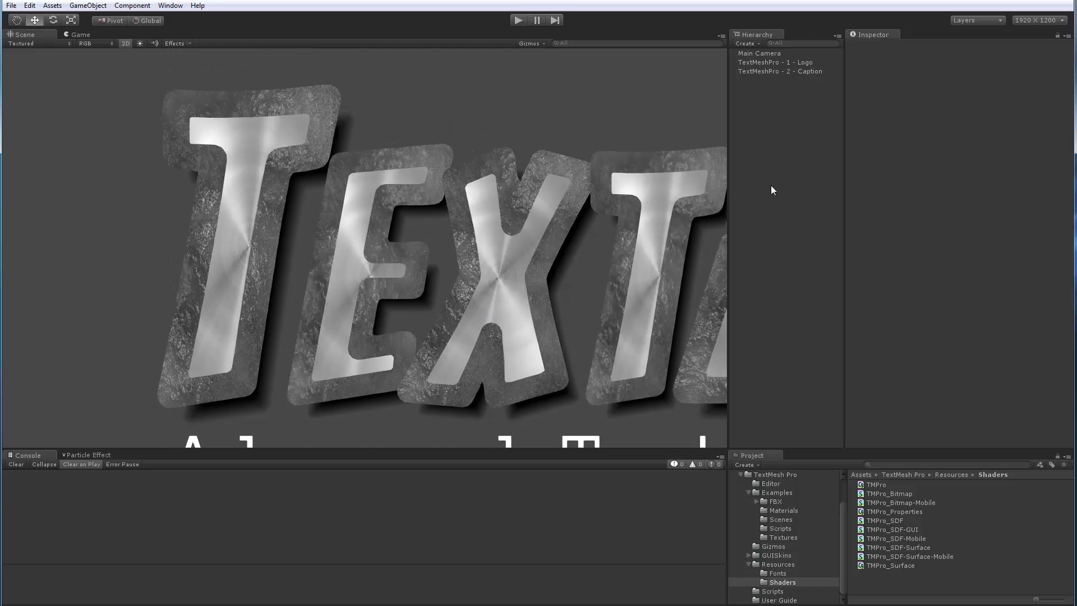
click(792, 63)
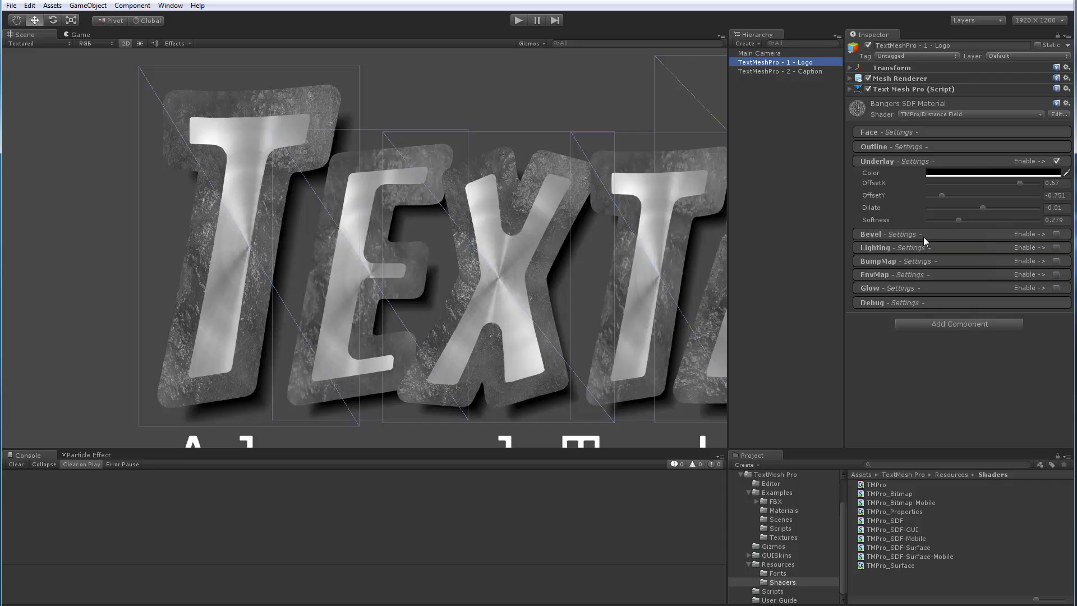
Switch the underlay shadow off and expand the Bevel settings
click(1056, 161)
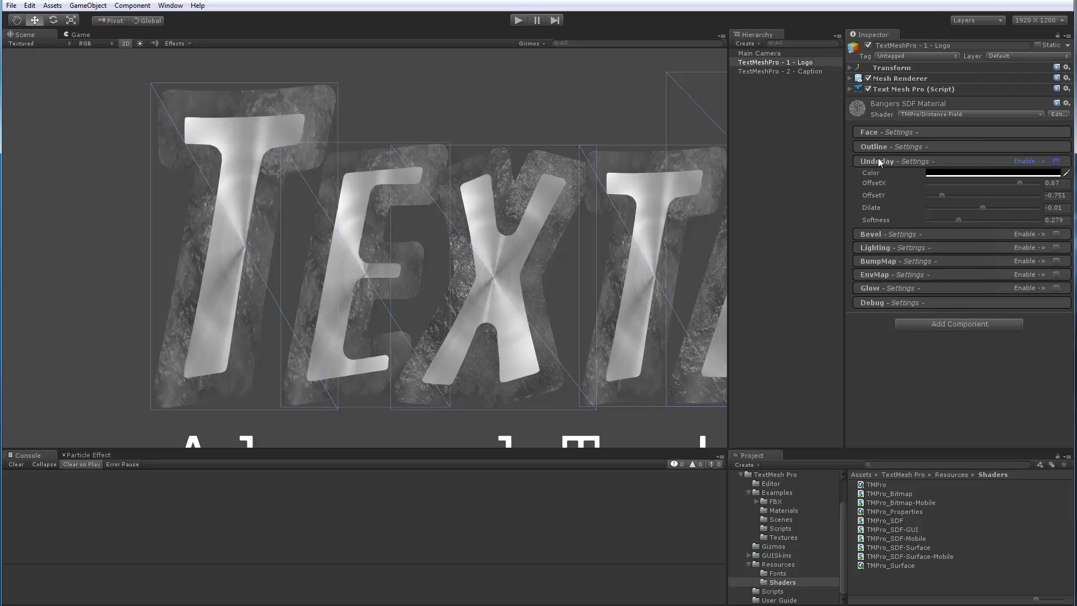
click(1057, 162)
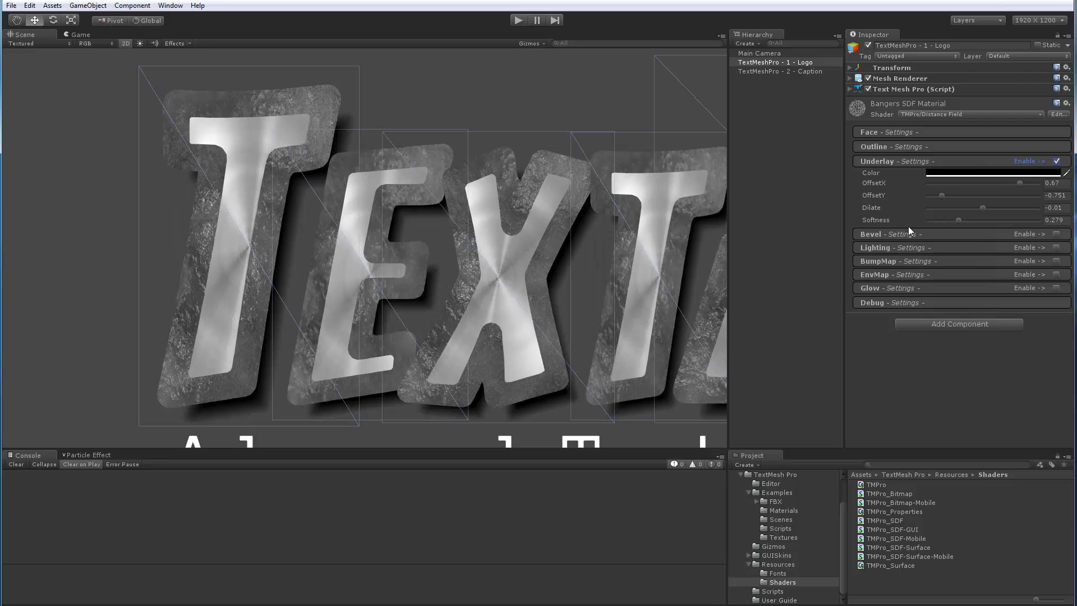
click(1056, 161)
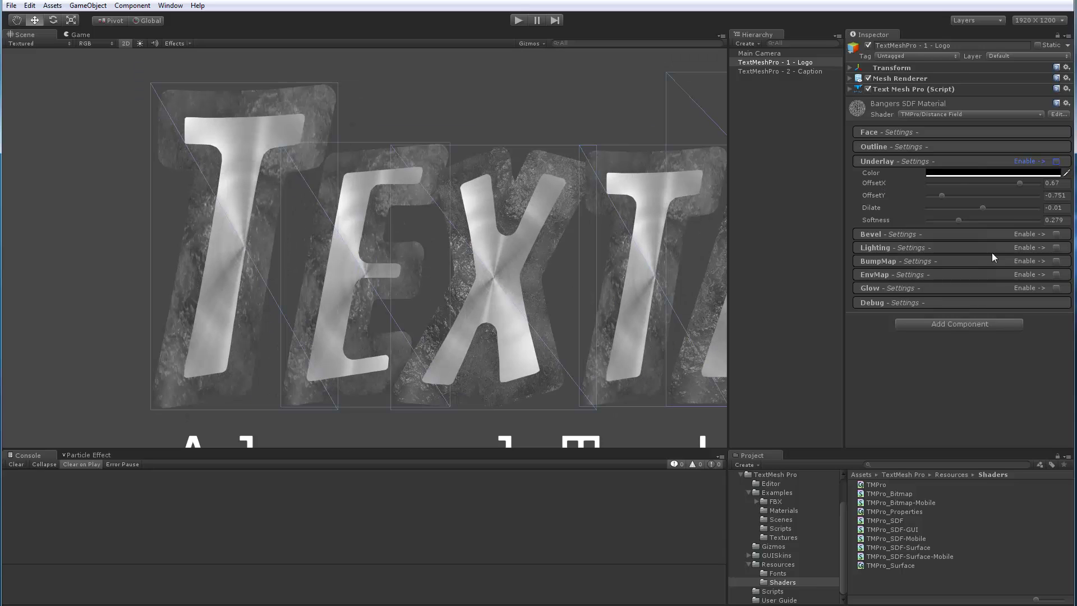
click(878, 234)
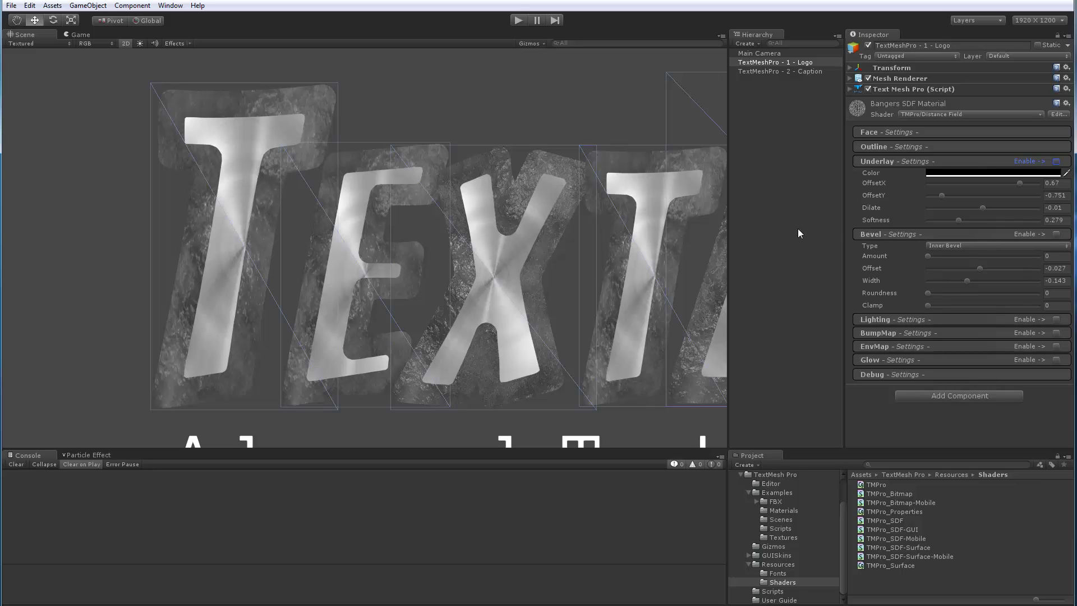
Enable Bevel with Lighting, BumpMap and EnvMap, then collapse the Underlay section
click(1057, 234)
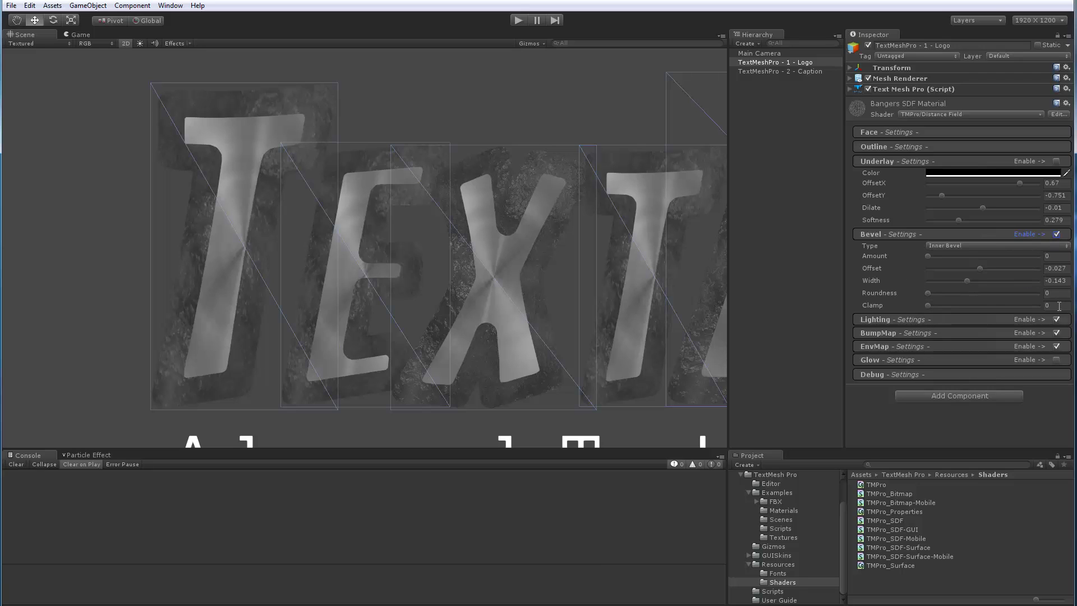
click(1056, 333)
click(1056, 333)
click(887, 161)
scroll(294, 246, up, 3)
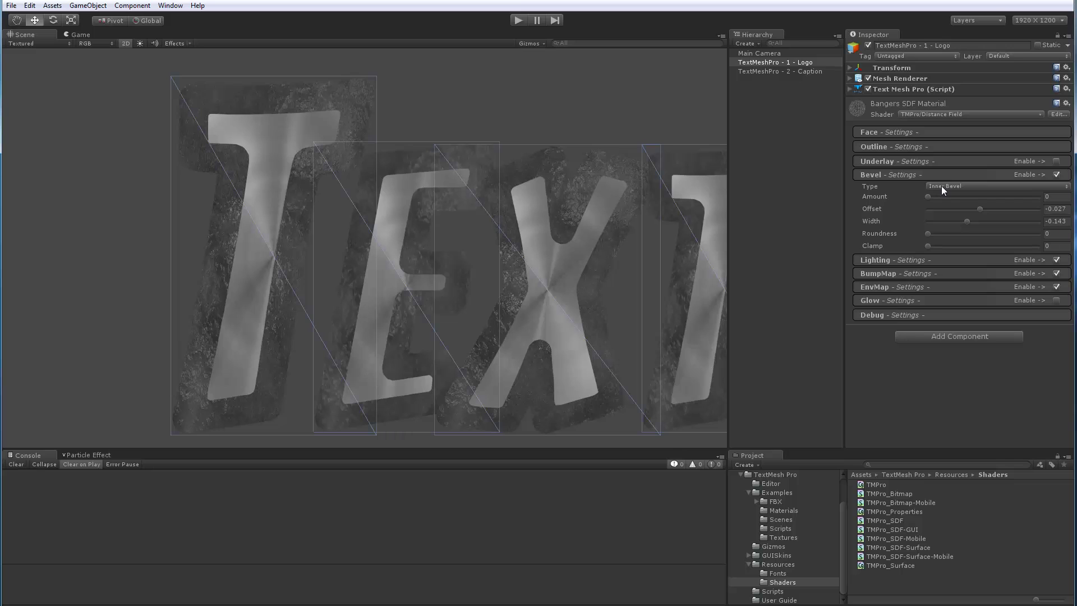
Raise Bevel Amount to 1, then ease it back slightly to compare
drag(927, 196, 1047, 200)
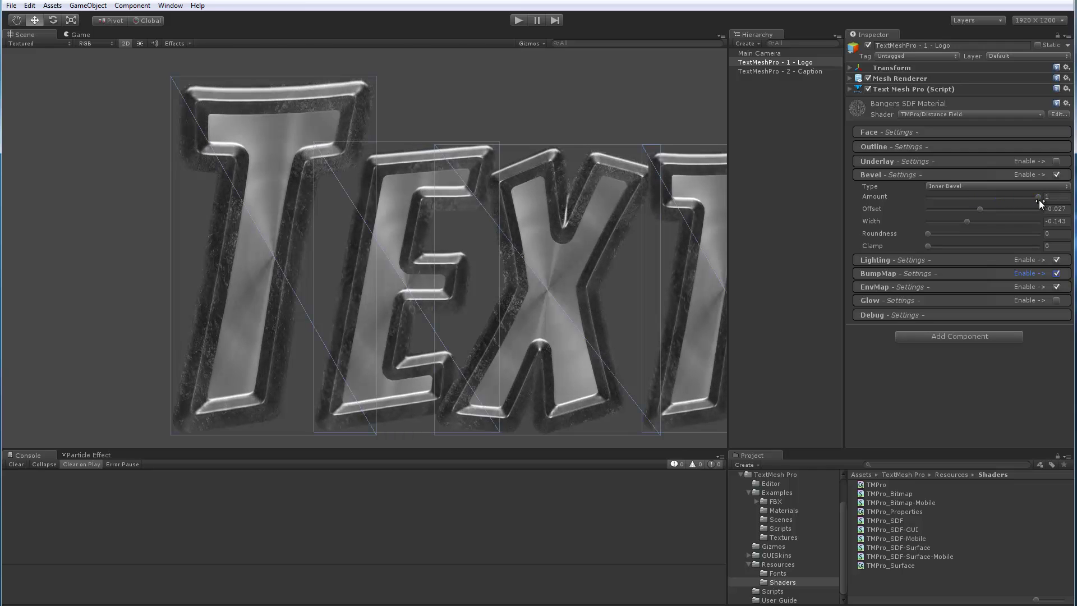
scroll(297, 196, up, 6)
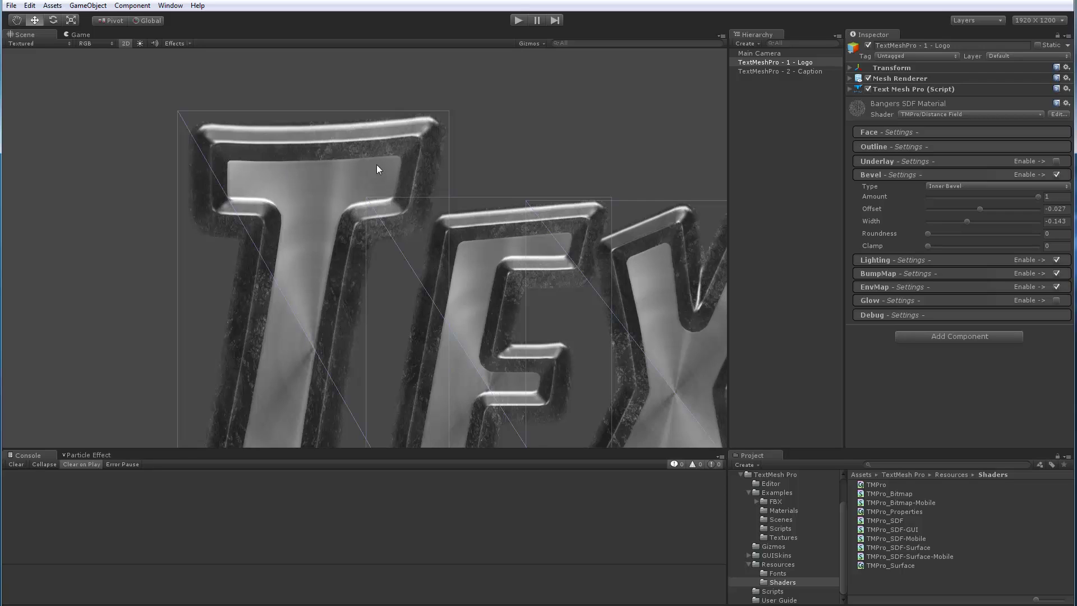
scroll(392, 121, down, 6)
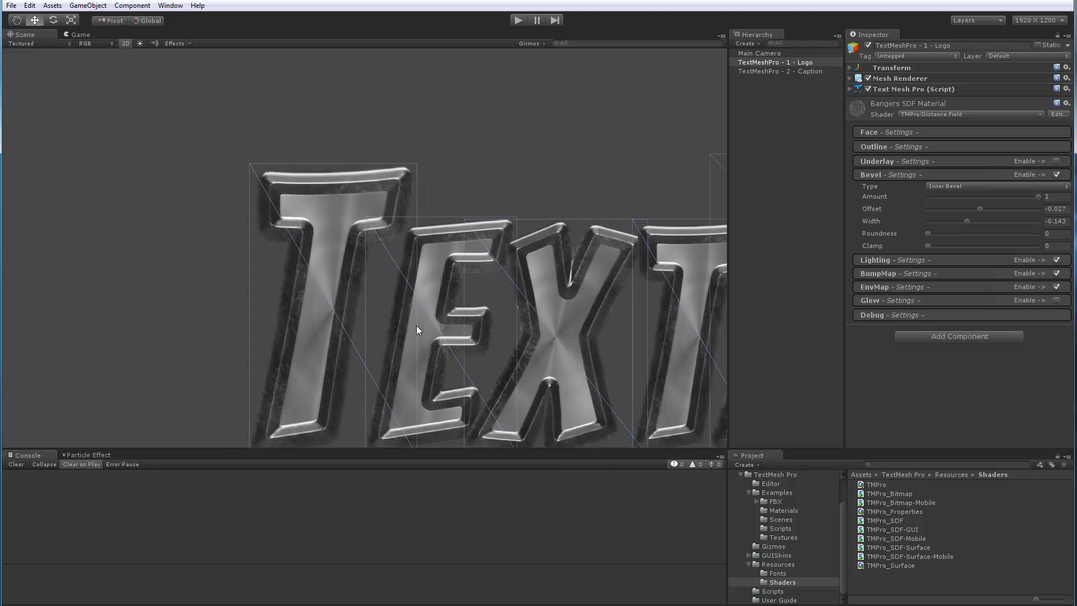
scroll(361, 325, up, 8)
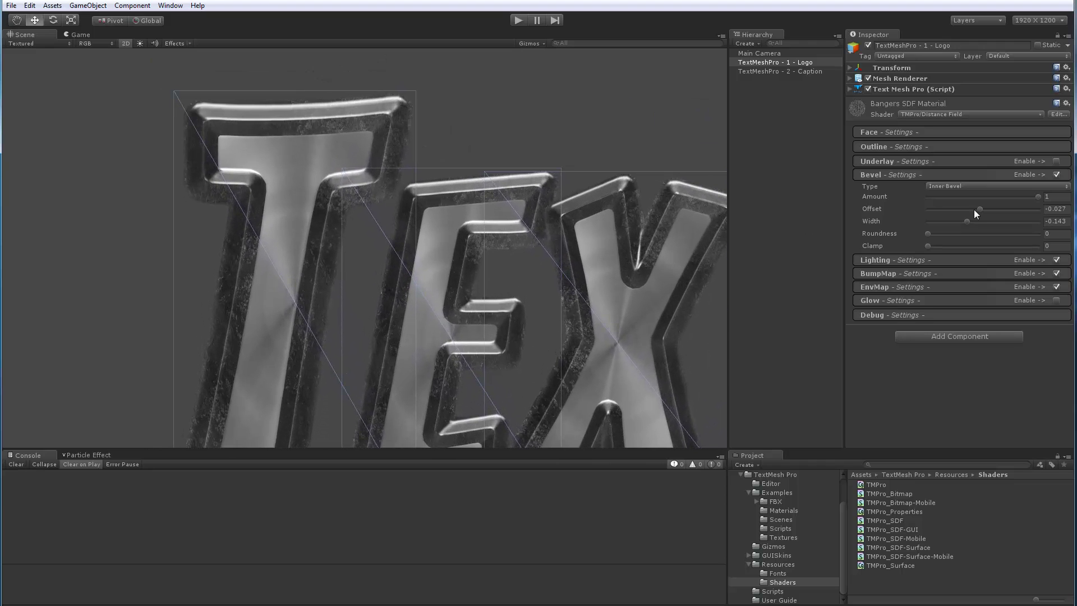
mouse_move(1037, 198)
mouse_down()
mouse_move(925, 198)
mouse_move(1041, 197)
mouse_up()
click(944, 185)
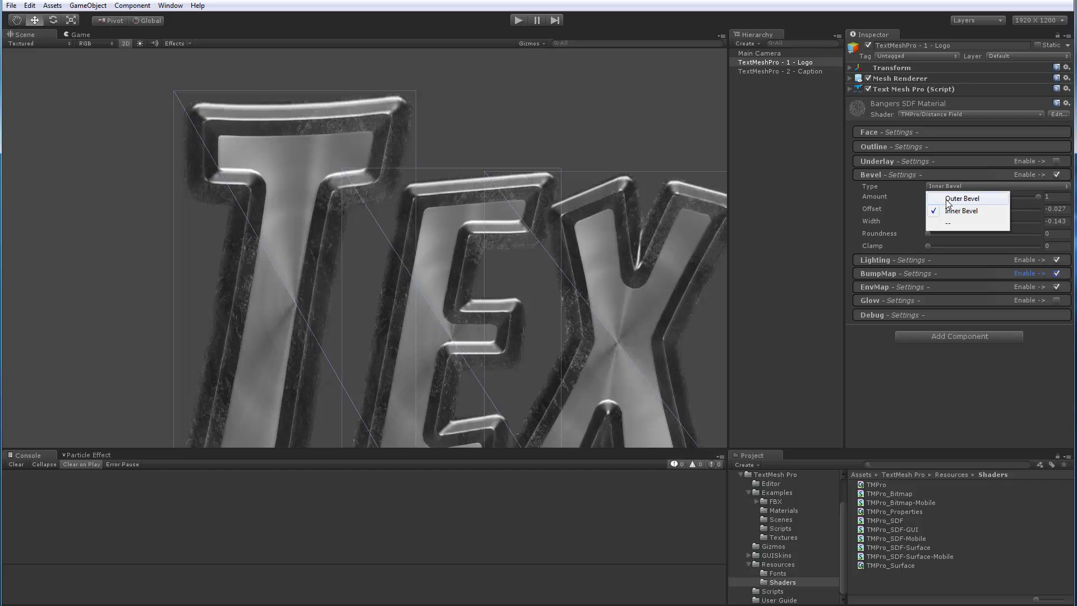
click(946, 200)
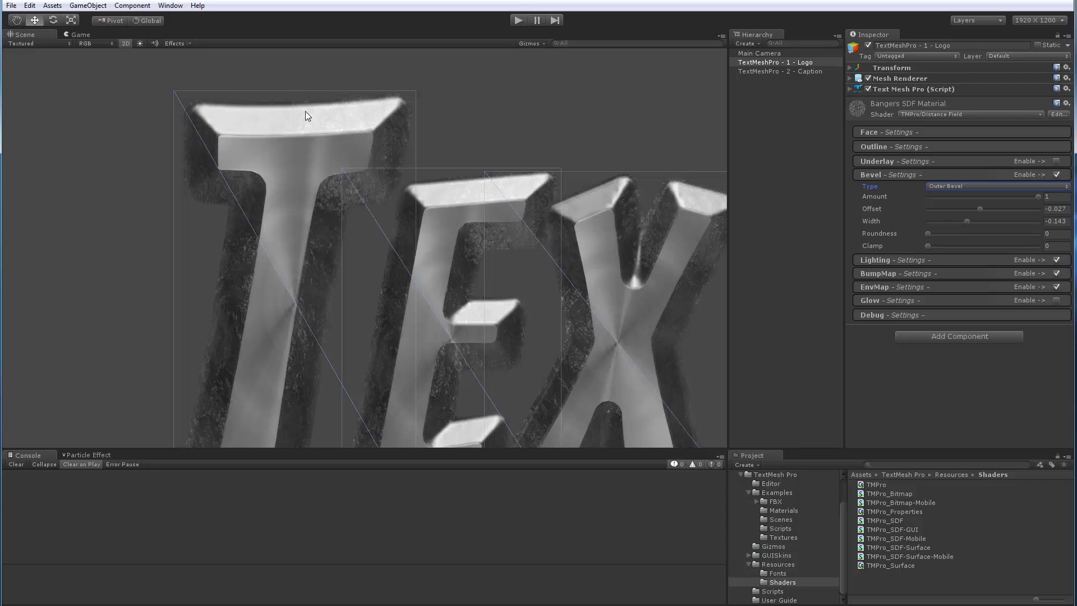
click(935, 186)
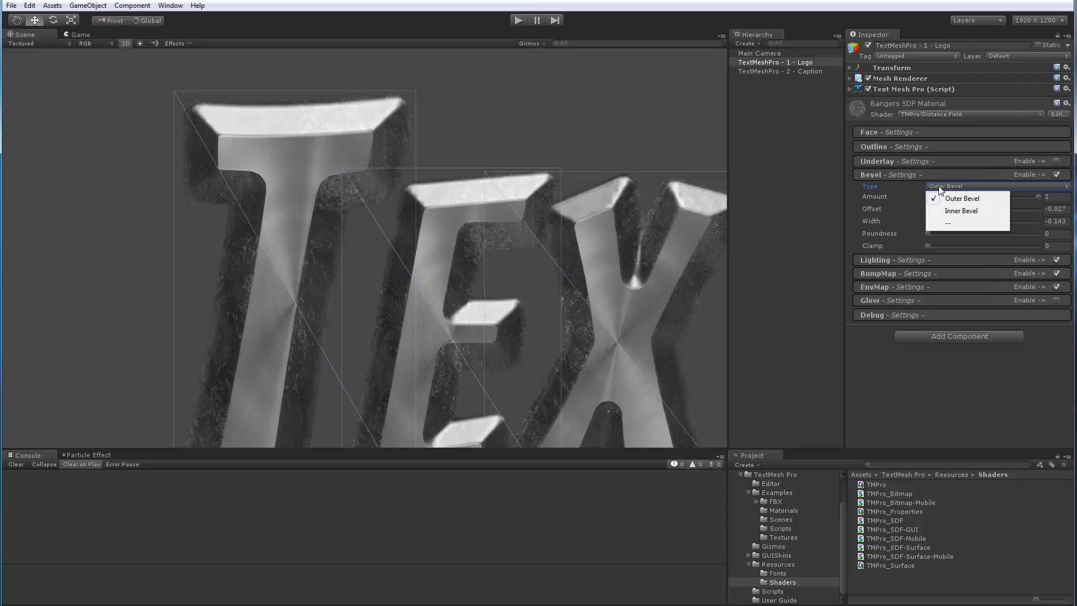
click(950, 213)
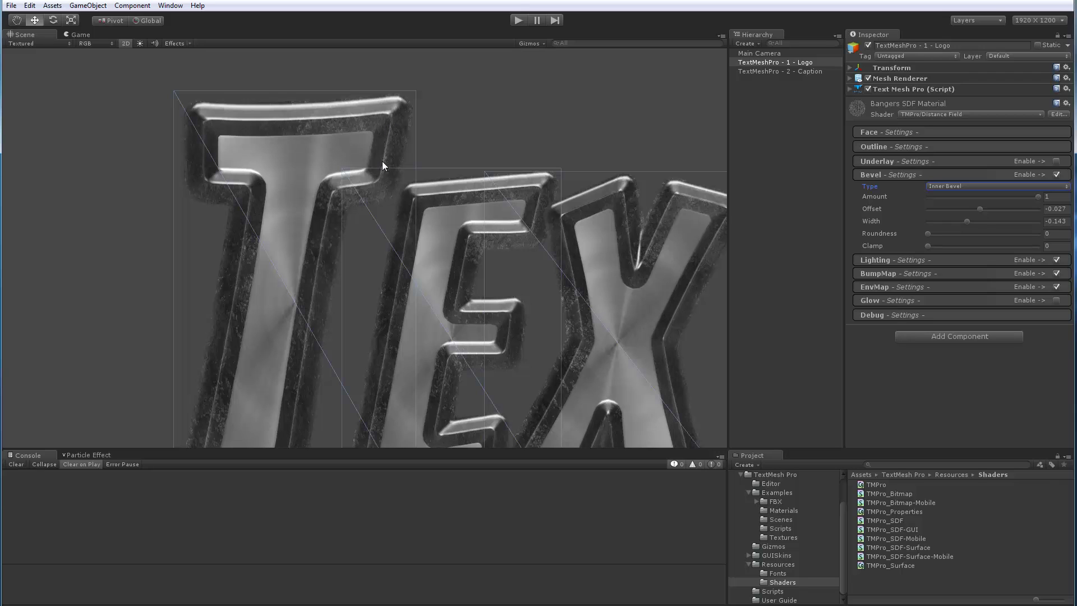
Toggle Bevel off, drop Outline Thickness to 0 and back to 0.431, then re-enable Bevel with offset 0.039
click(1055, 175)
click(873, 147)
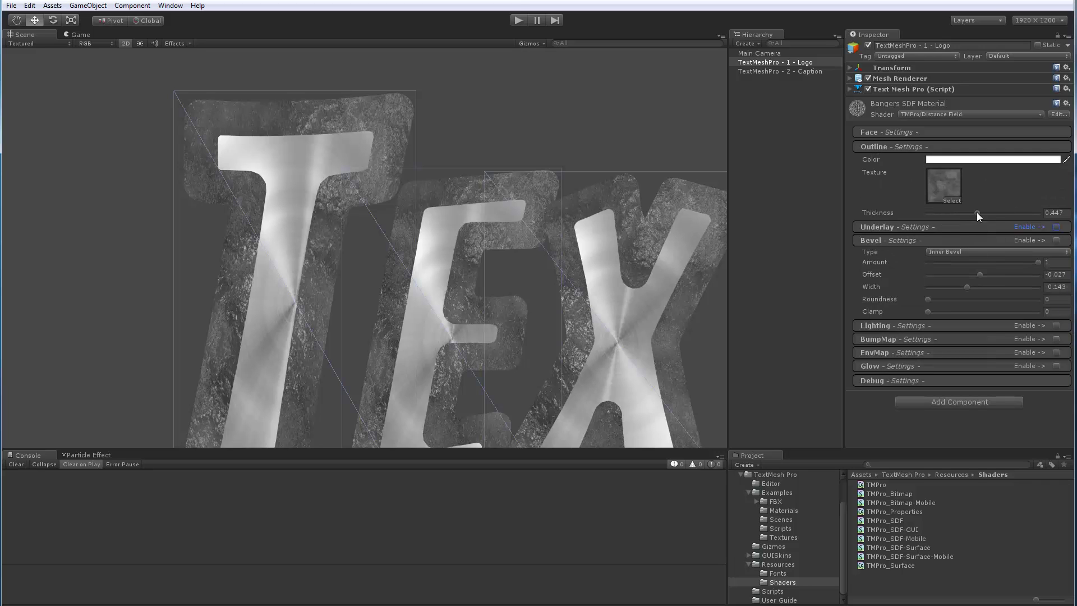
drag(977, 212, 911, 215)
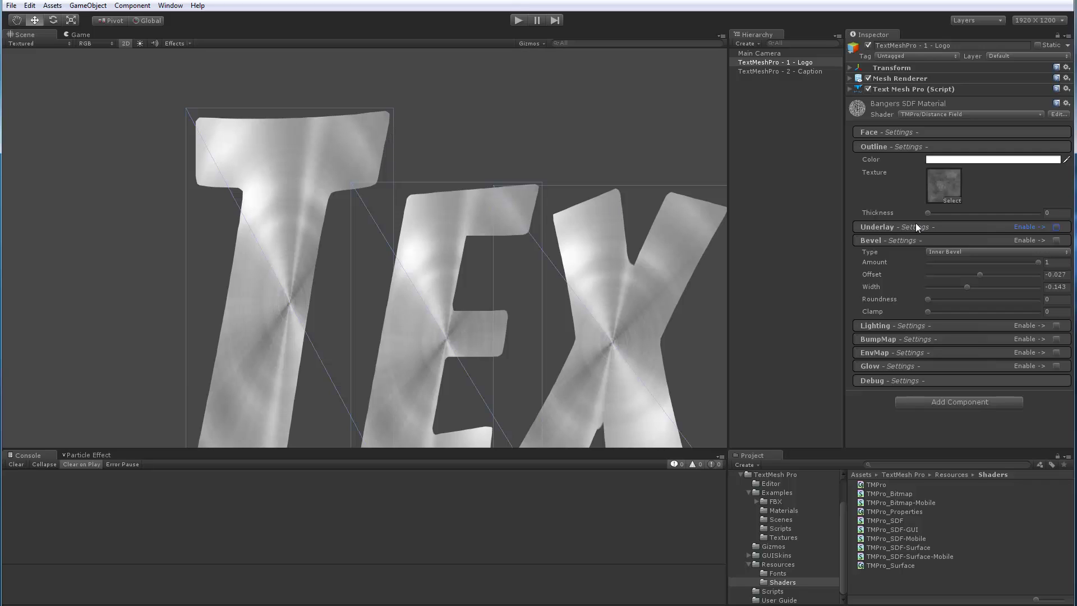
drag(926, 212, 974, 213)
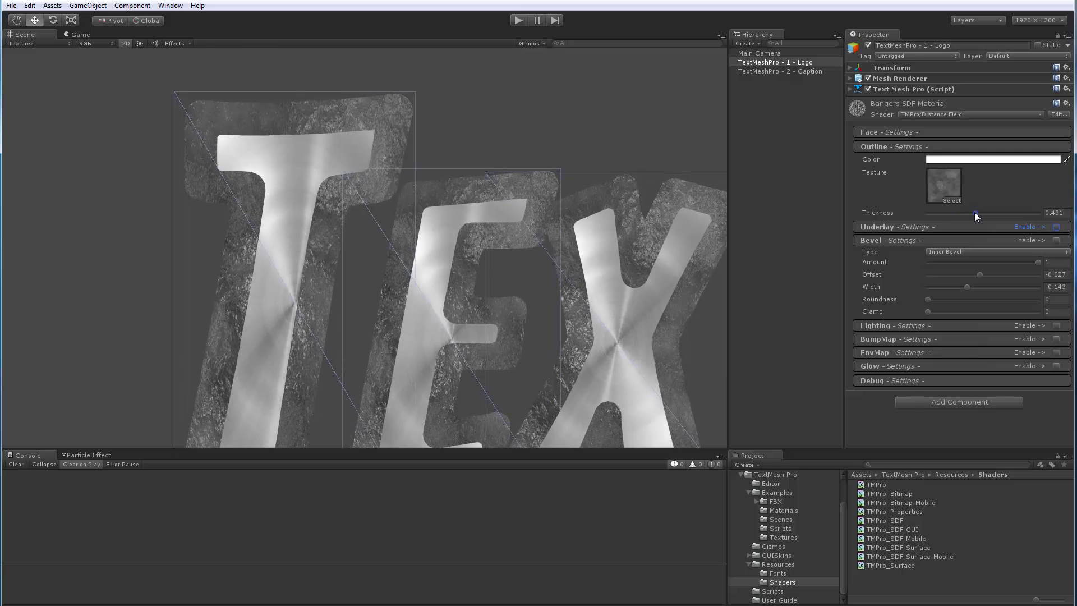
click(1055, 240)
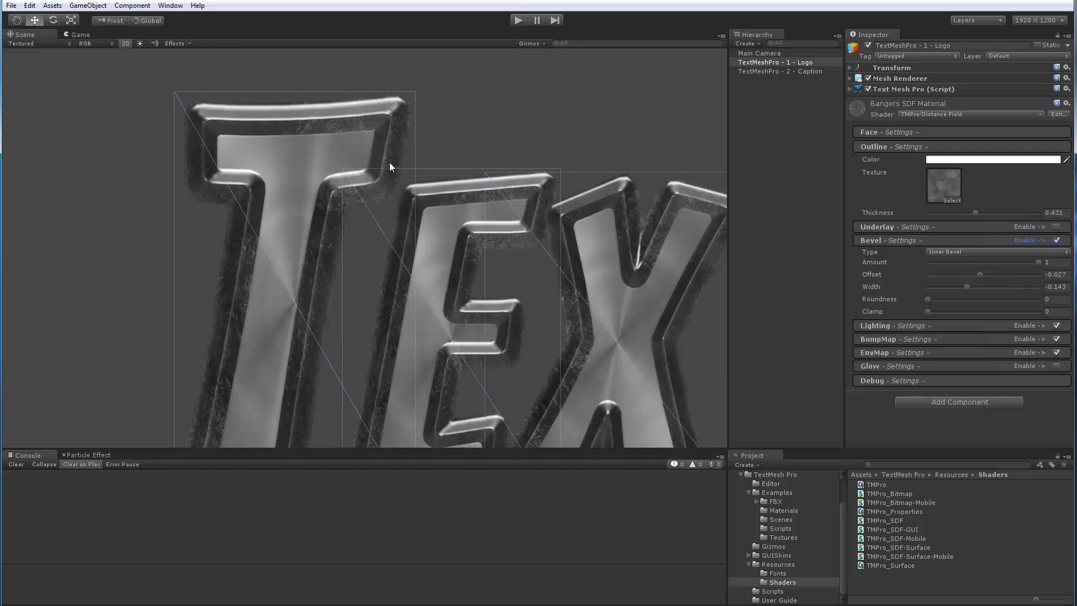
mouse_move(979, 275)
mouse_down()
mouse_move(968, 275)
mouse_move(997, 274)
mouse_move(988, 274)
mouse_up()
Set the Bevel Offset to 0 and adjust the bevel Width to -0.031
click(1057, 275)
text(0)
key(Tab)
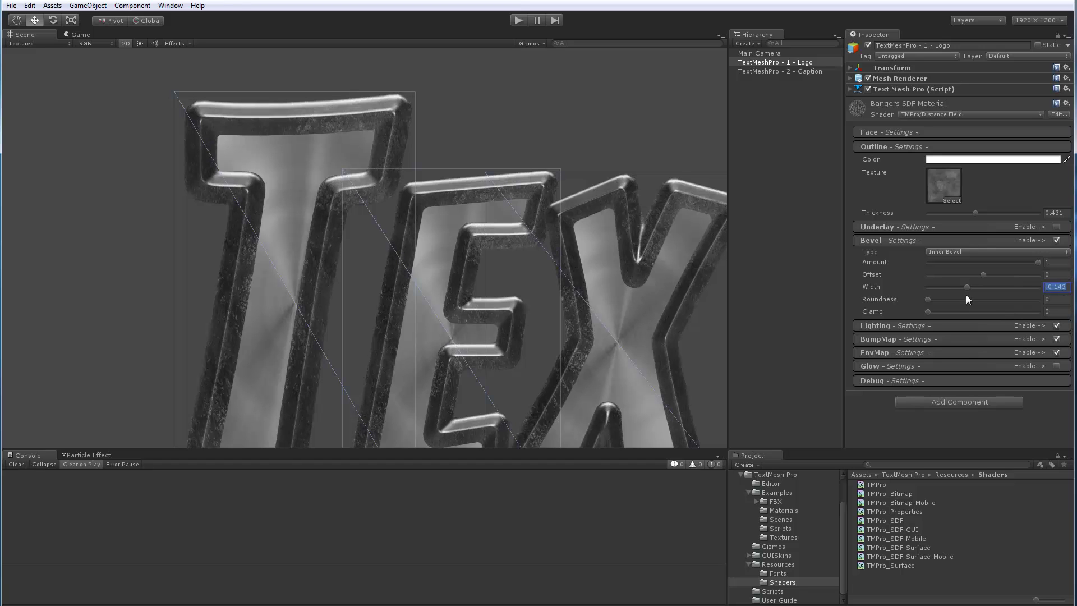
mouse_move(965, 287)
mouse_down()
mouse_move(980, 287)
mouse_move(934, 291)
mouse_move(1010, 291)
mouse_move(978, 294)
mouse_up()
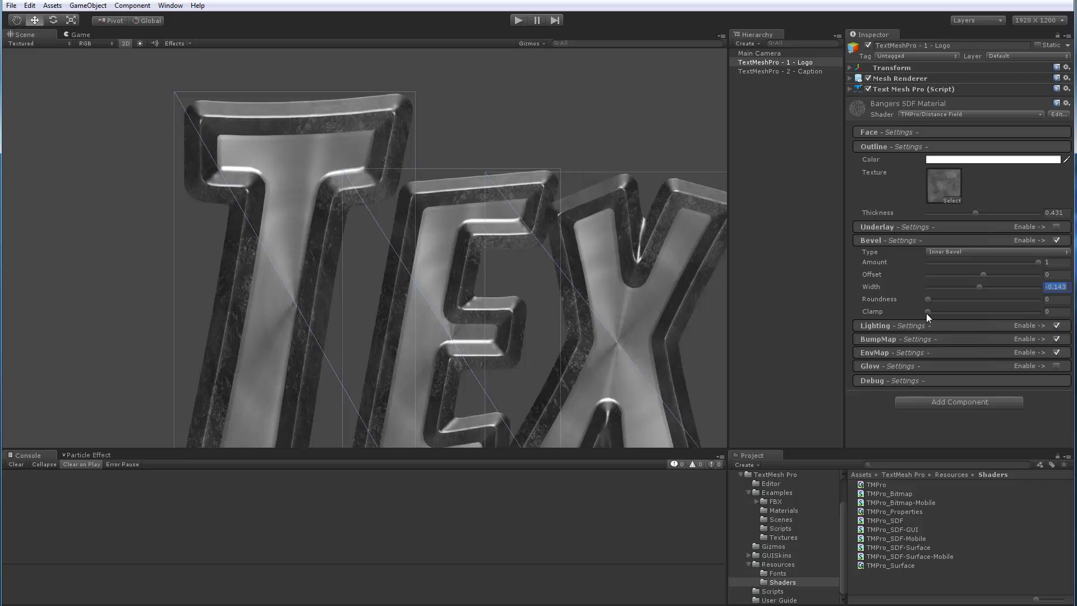
Try several bevel Clamp values, then settle on Roundness 1 and Clamp 0.127
drag(926, 310, 953, 315)
scroll(246, 188, up, 2)
scroll(319, 188, up, 3)
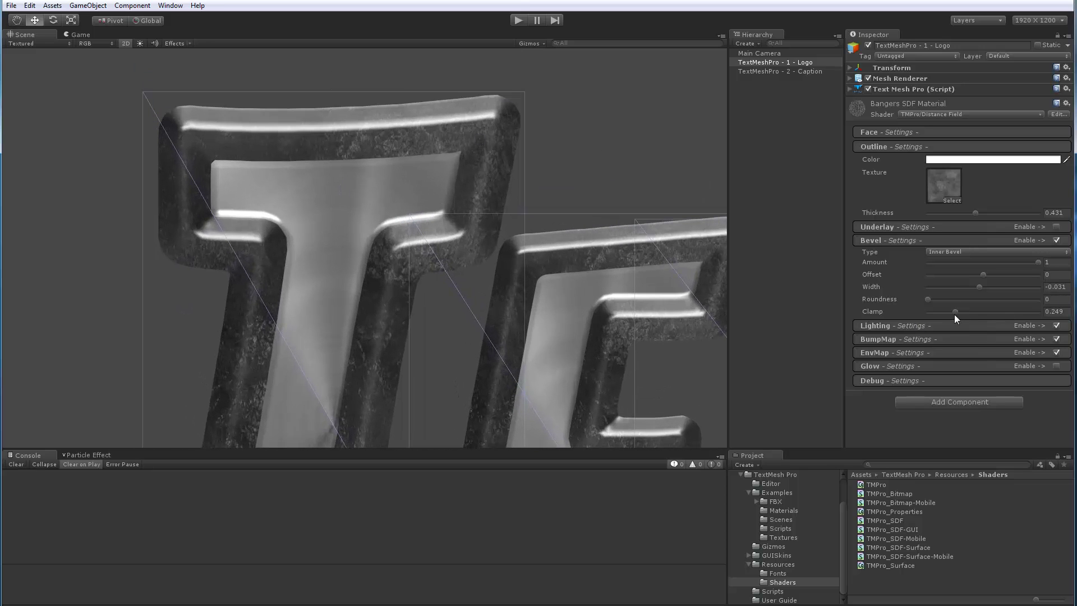
drag(953, 310, 919, 309)
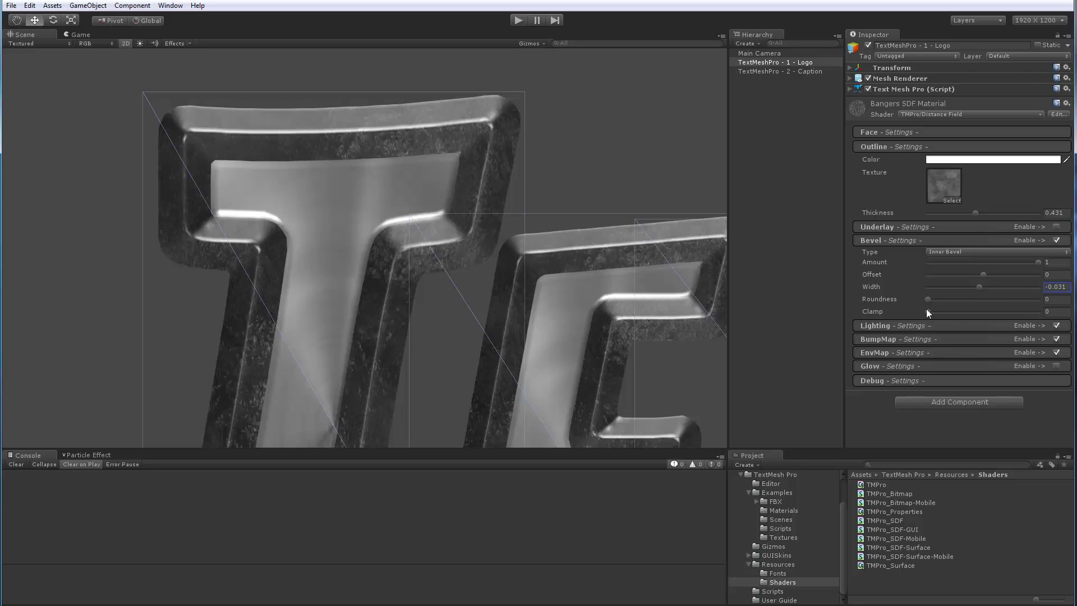
drag(928, 310, 979, 313)
middle_drag(606, 273, 399, 194)
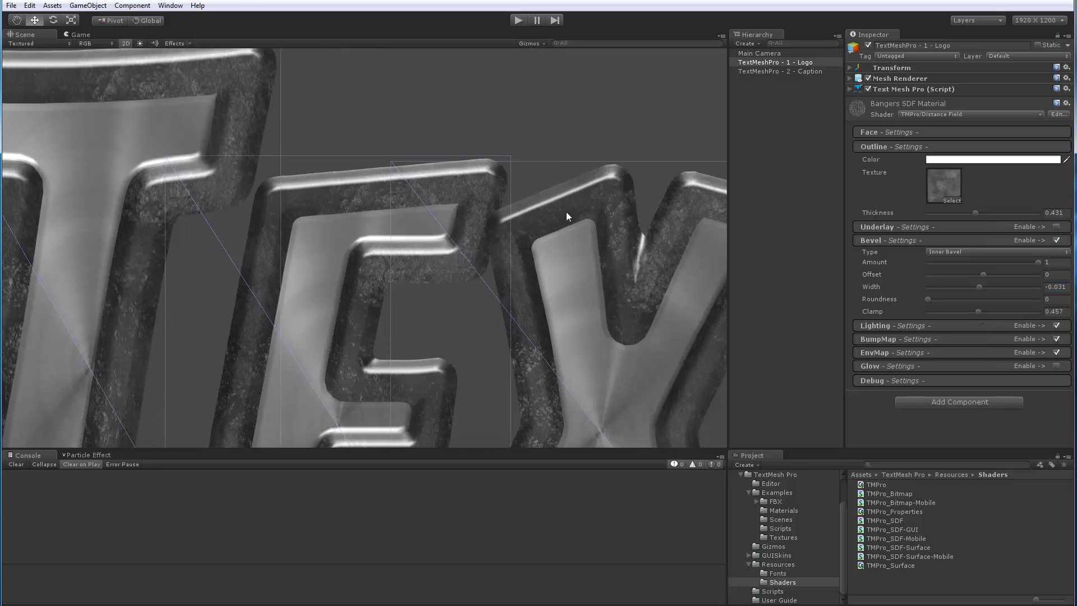
middle_drag(444, 248, 378, 233)
mouse_move(969, 310)
mouse_down()
mouse_move(917, 315)
mouse_move(955, 298)
mouse_move(1045, 299)
mouse_move(870, 319)
mouse_up()
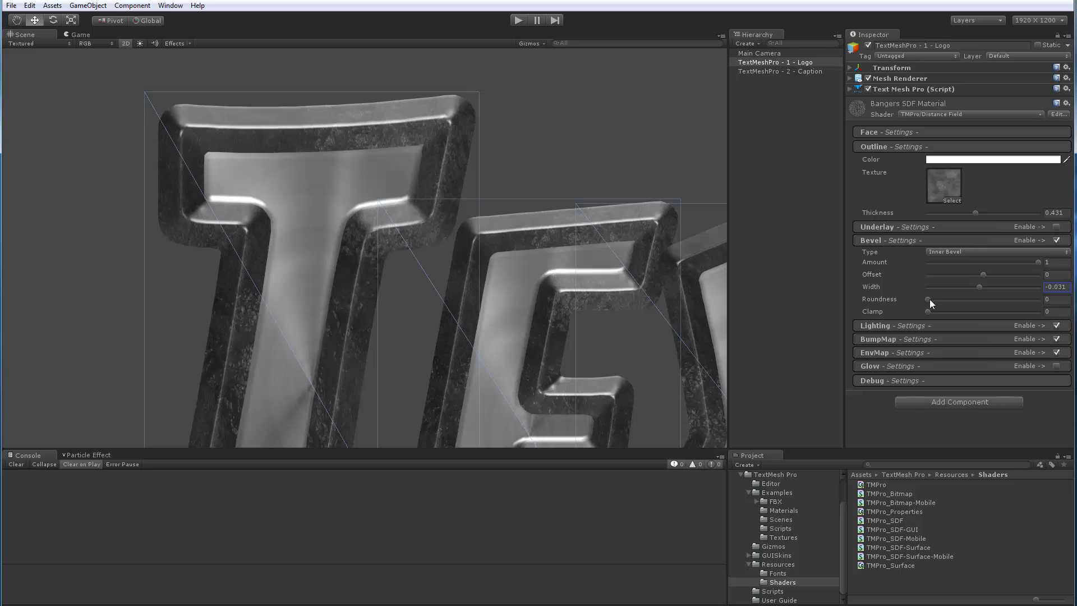
drag(928, 300, 1074, 298)
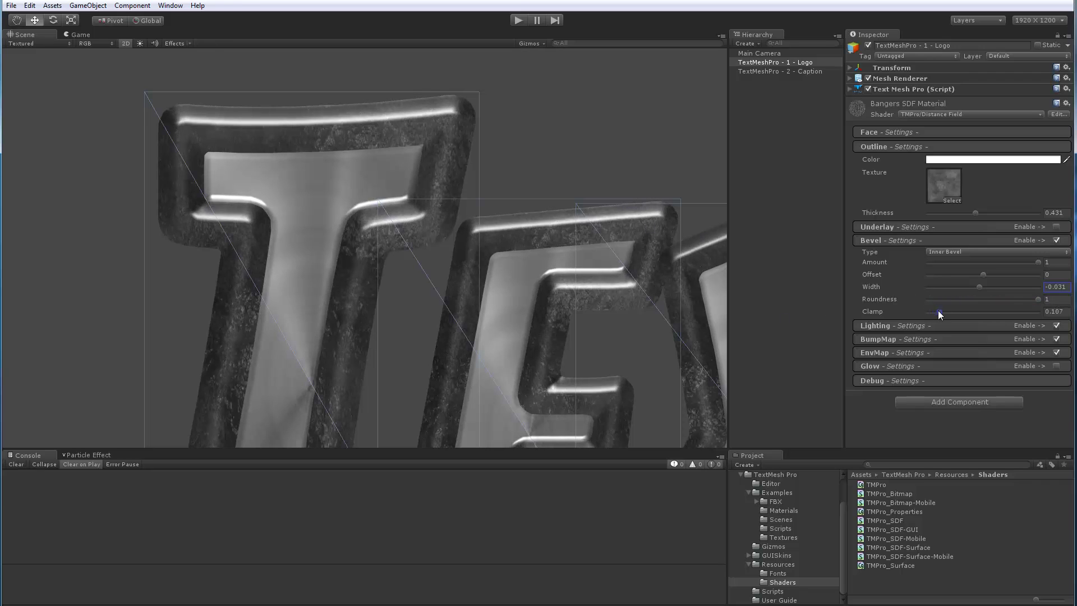
drag(939, 312, 941, 312)
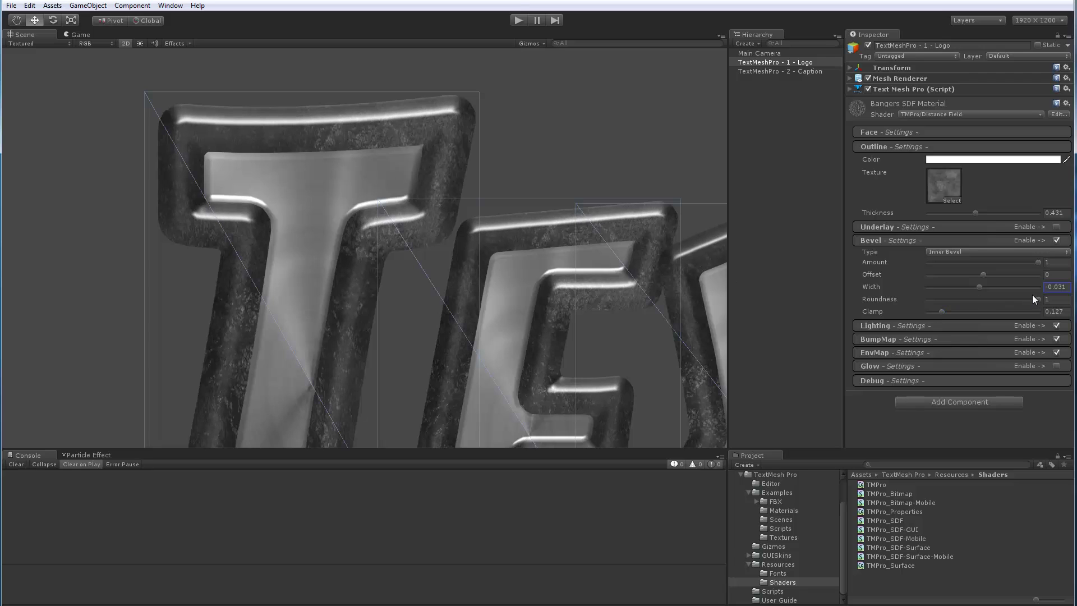
mouse_move(1035, 299)
mouse_down()
mouse_move(903, 303)
mouse_move(1043, 303)
mouse_up()
Expand the material's Lighting settings and set Light Angle to about 3.039
scroll(391, 260, down, 1)
click(886, 325)
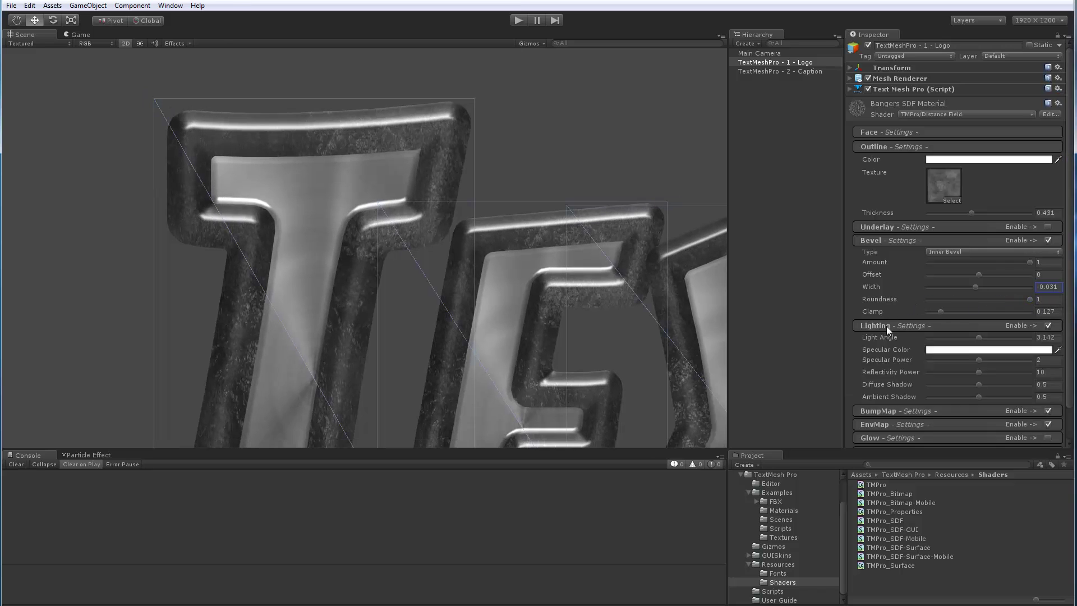
scroll(880, 334, down, 2)
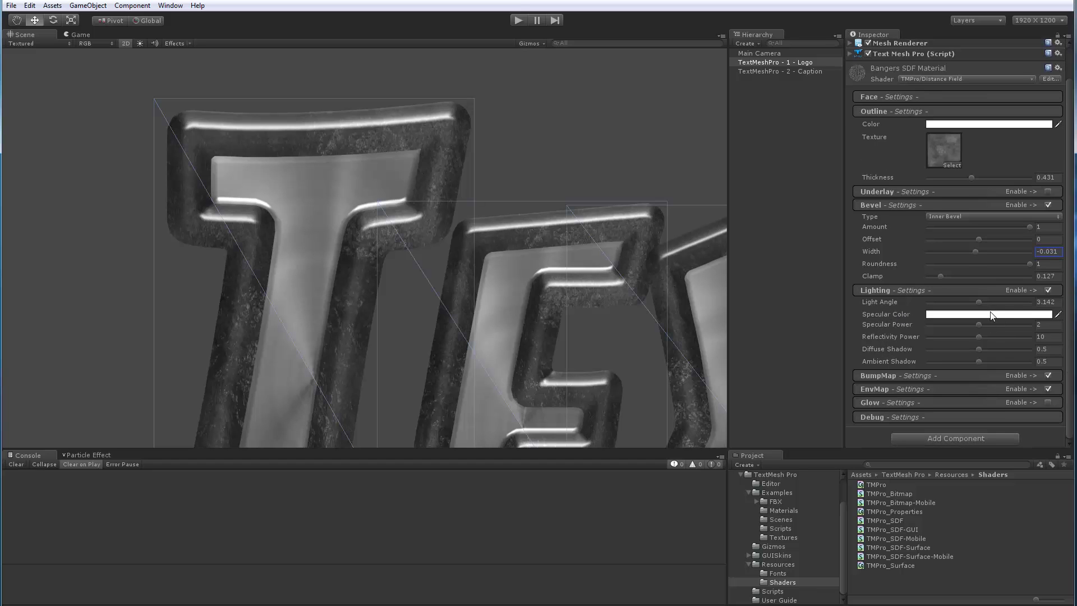
mouse_move(979, 303)
mouse_down()
mouse_move(967, 303)
mouse_move(1009, 305)
mouse_move(993, 311)
mouse_up()
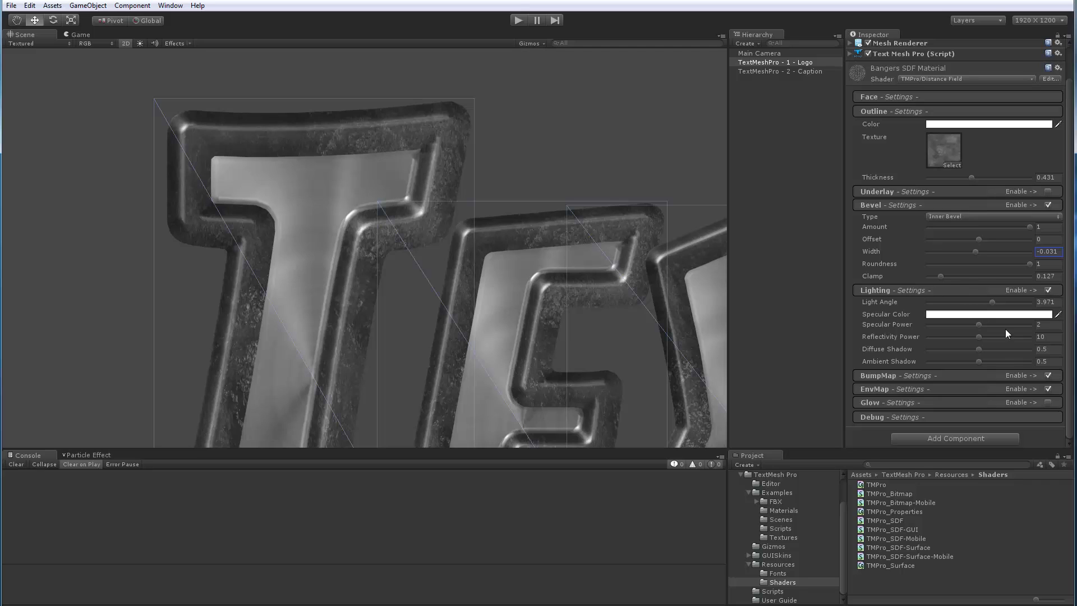
drag(992, 302, 978, 329)
scroll(470, 233, down, 8)
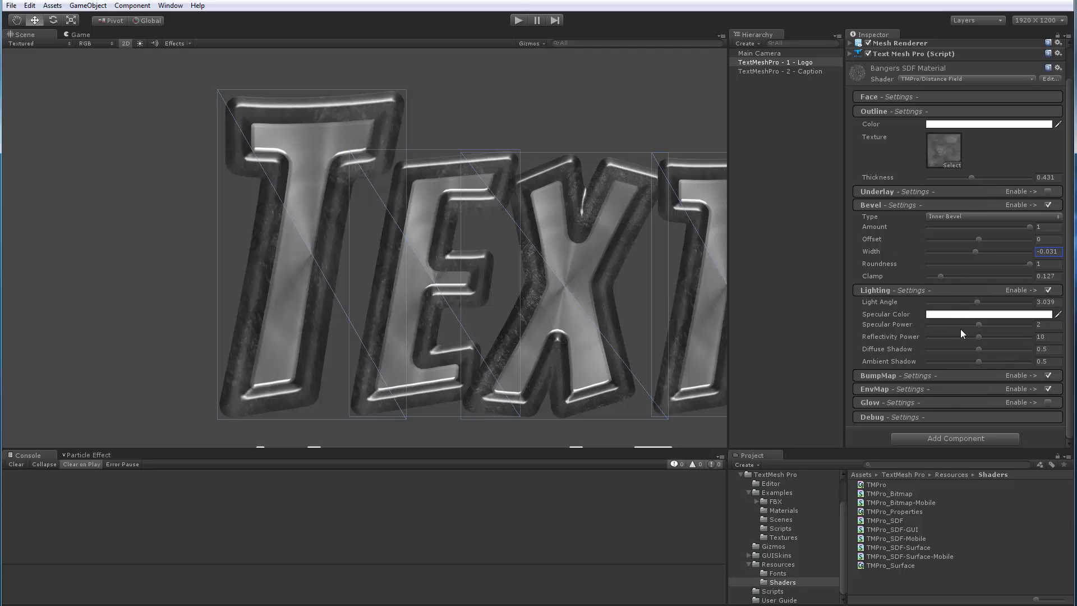
scroll(384, 243, up, 3)
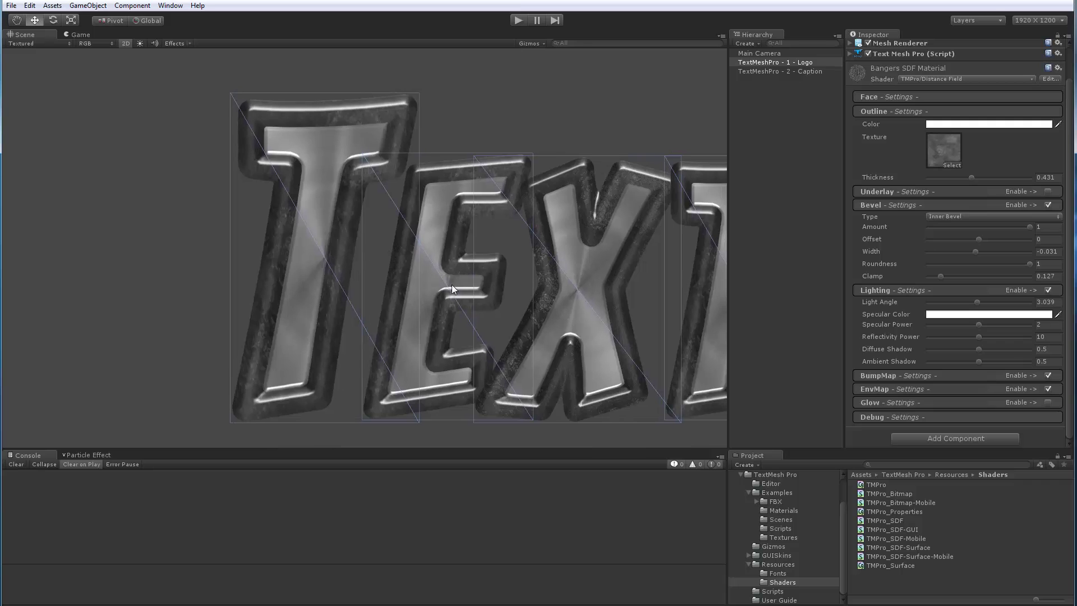
scroll(434, 271, up, 2)
middle_drag(342, 170, 370, 195)
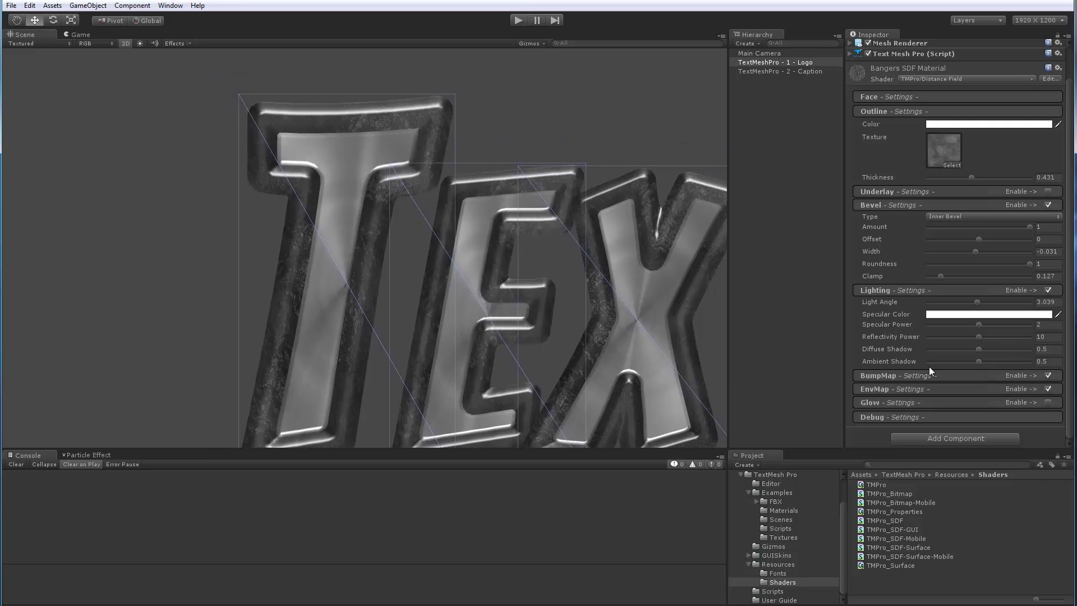
scroll(961, 342, up, 3)
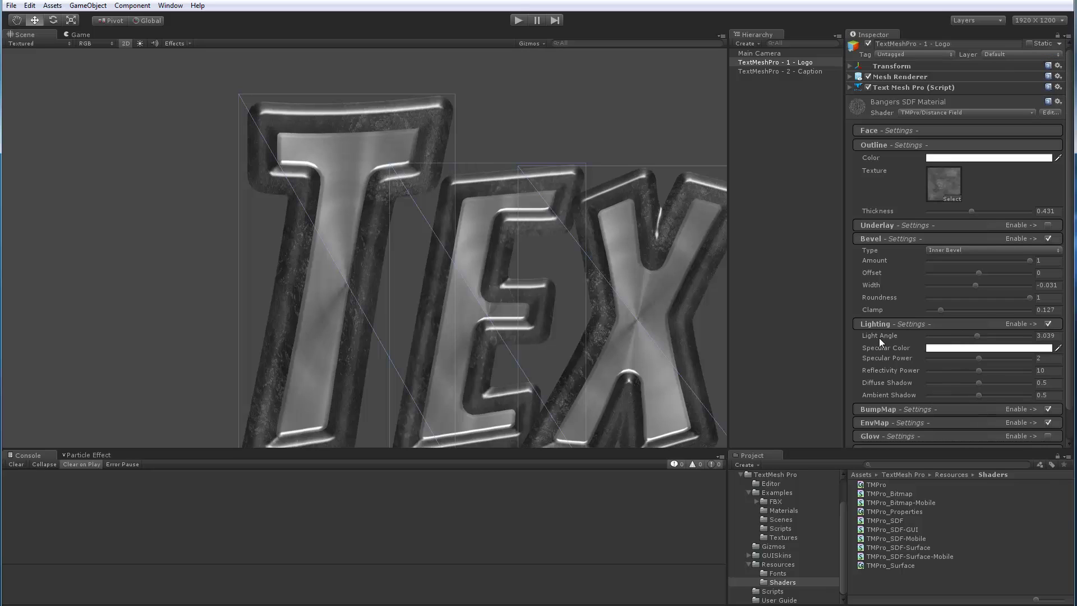
Set the Specular Color to a light blue in the color picker
click(948, 349)
drag(942, 373, 937, 327)
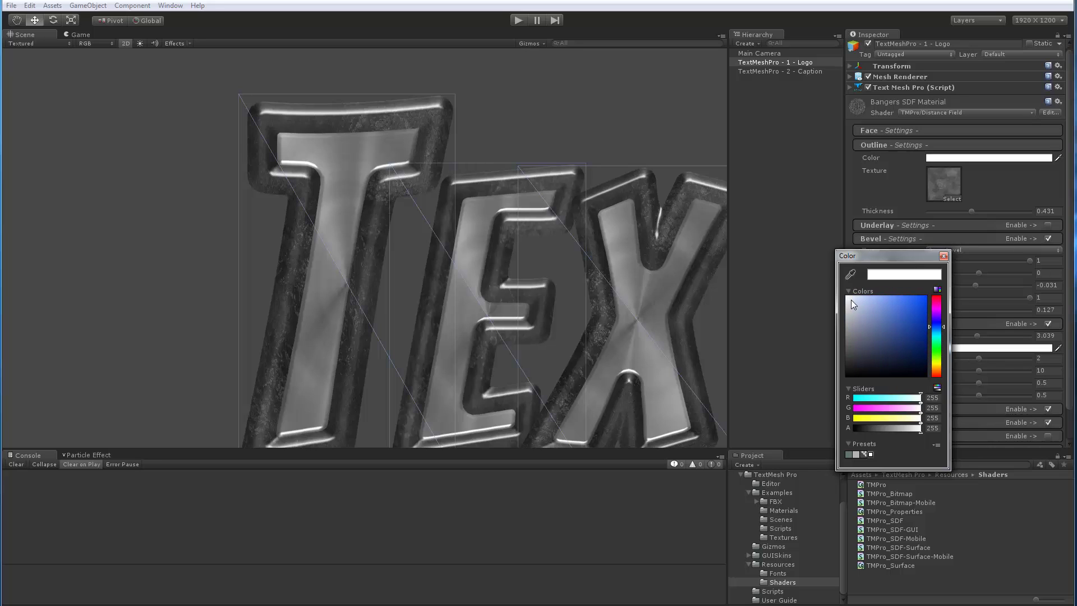
drag(850, 300, 874, 302)
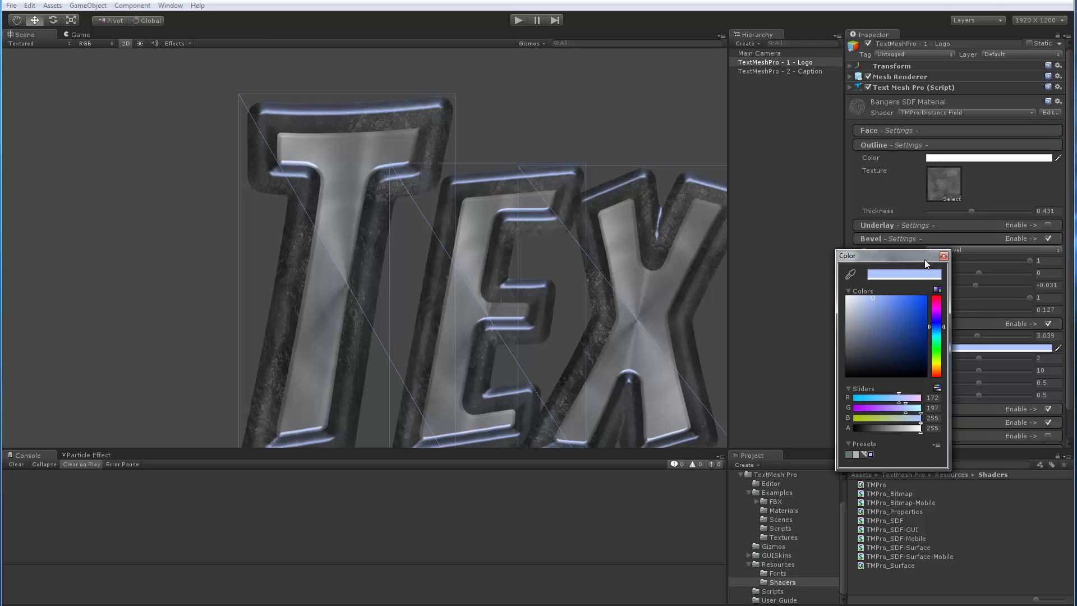
drag(920, 257, 769, 193)
Set Light Angle to 3.468 and Specular Power to 2.462
mouse_move(978, 335)
mouse_down()
mouse_move(961, 336)
mouse_move(984, 335)
mouse_up()
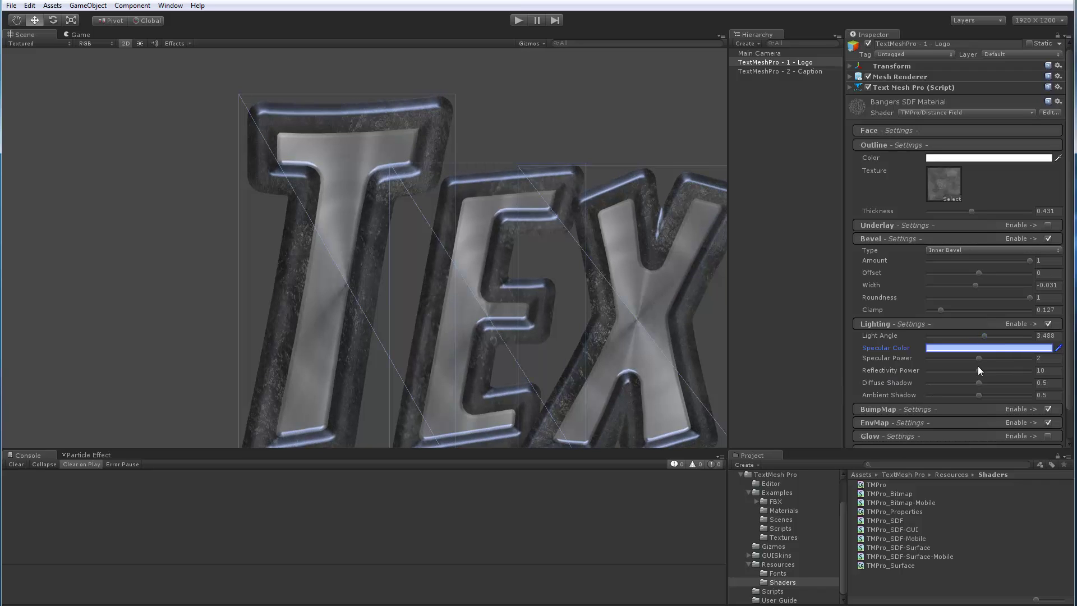
mouse_move(980, 359)
mouse_down()
mouse_move(1004, 357)
mouse_move(951, 363)
mouse_move(1026, 358)
mouse_move(920, 369)
mouse_move(981, 372)
mouse_move(909, 371)
mouse_move(1027, 369)
mouse_up()
scroll(543, 262, down, 5)
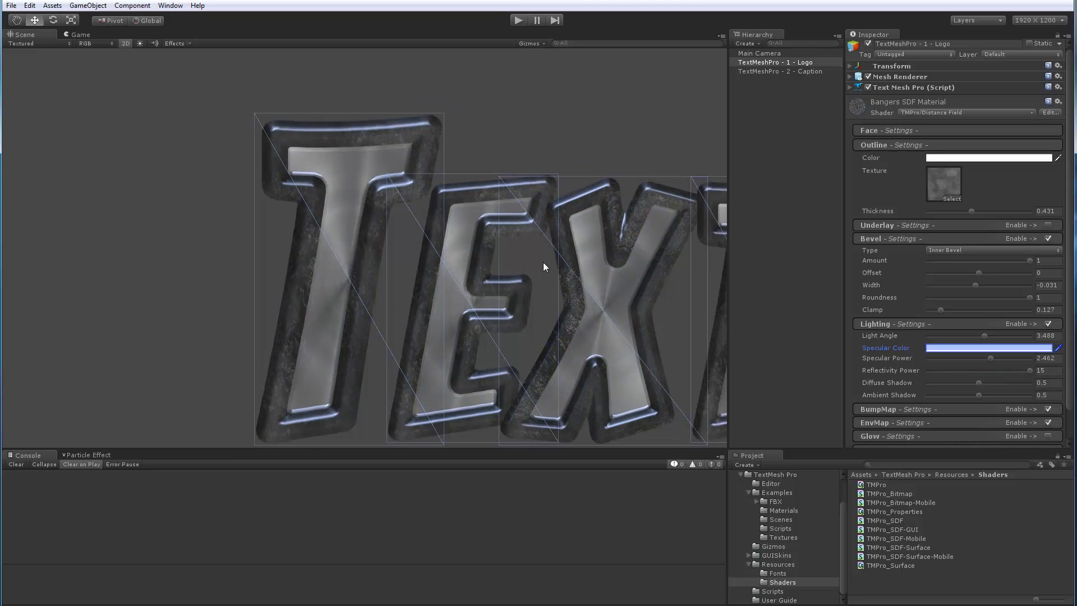
middle_drag(492, 276, 515, 271)
scroll(368, 227, up, 5)
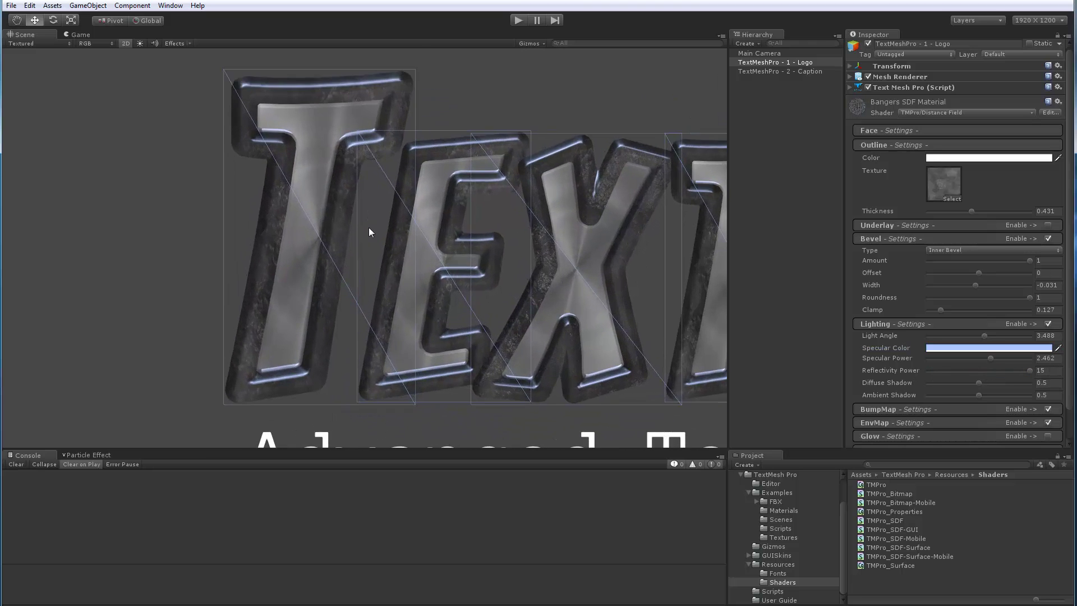
middle_drag(332, 194, 361, 259)
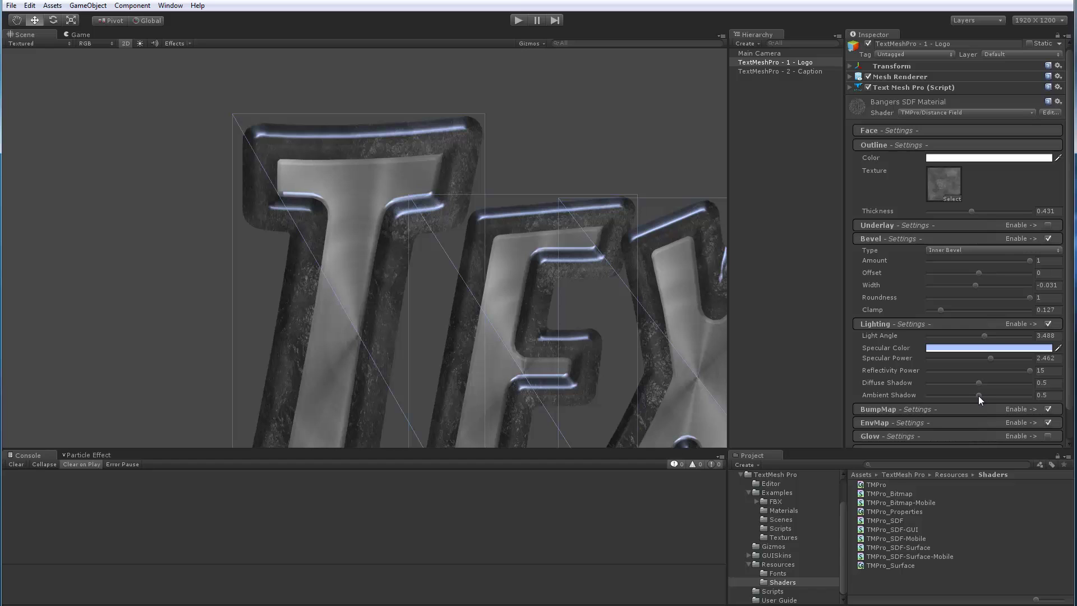
Set Ambient Shadow to 0 and Diffuse Shadow to 0.429
drag(978, 395, 1025, 397)
scroll(406, 271, up, 4)
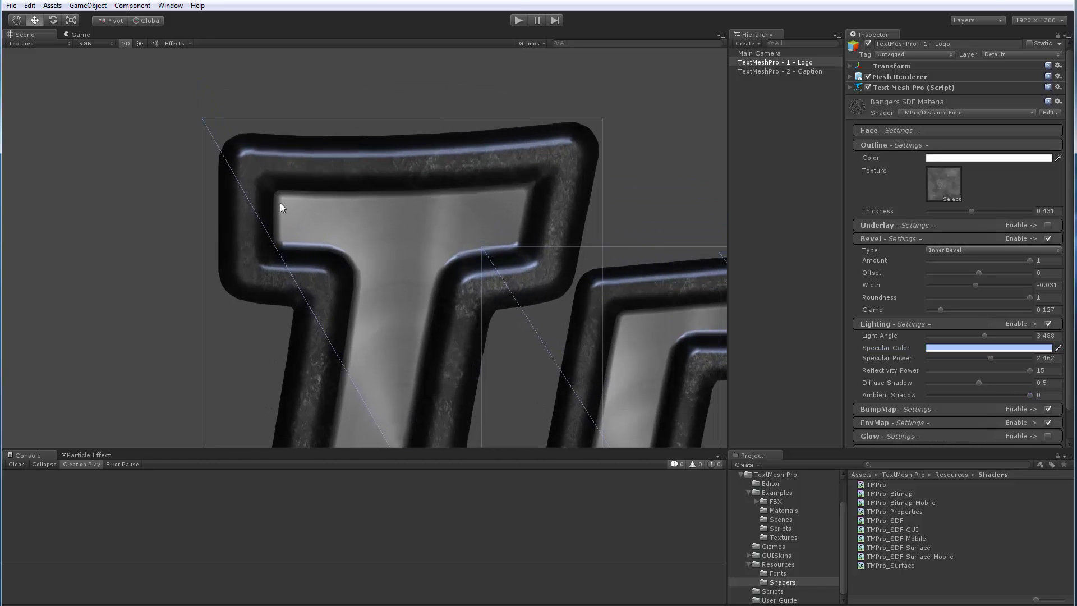
scroll(505, 206, down, 5)
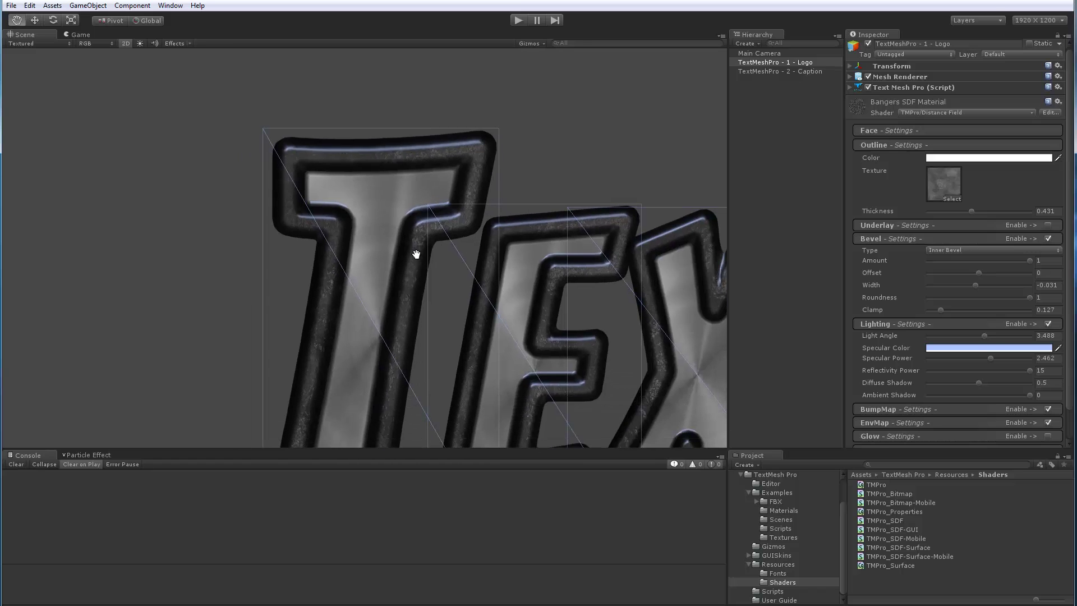
scroll(443, 163, up, 3)
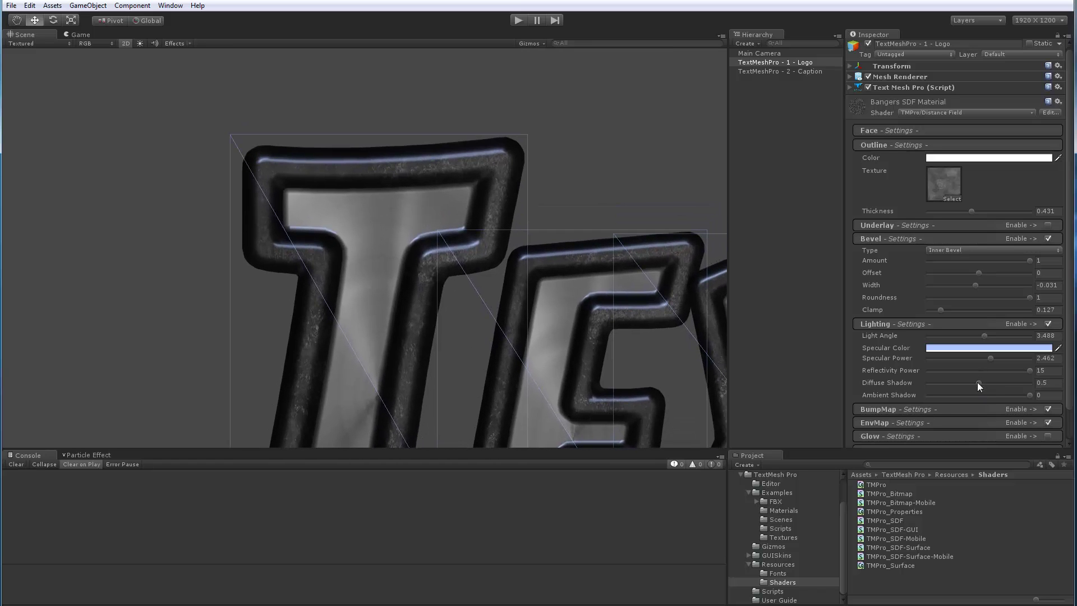
mouse_move(978, 385)
mouse_down()
mouse_move(947, 385)
mouse_move(1021, 384)
mouse_move(957, 385)
mouse_move(971, 385)
mouse_up()
scroll(314, 225, up, 2)
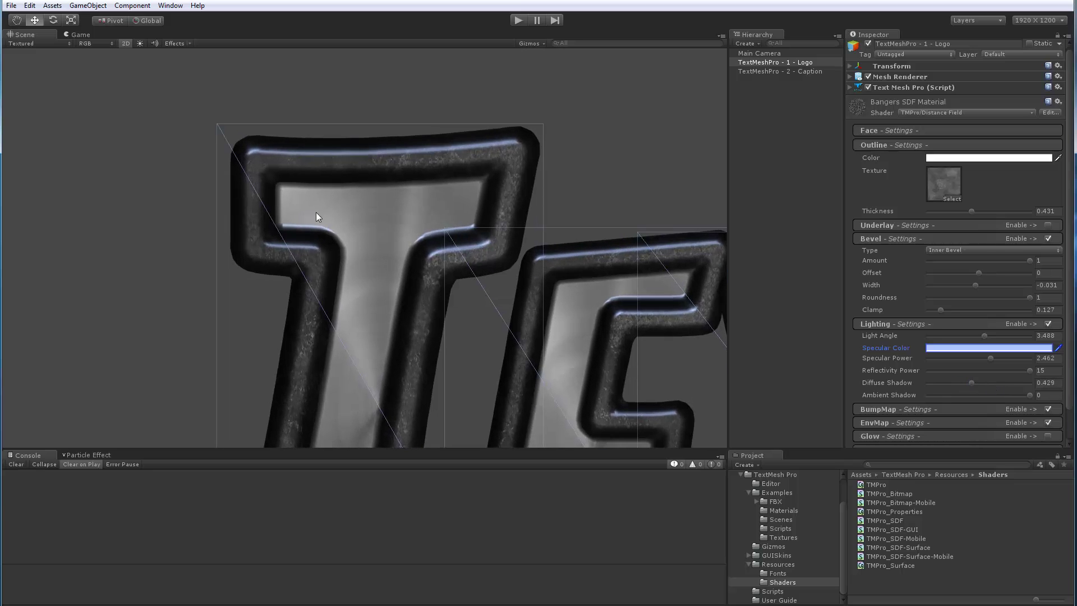
Deselect and reselect the TextMeshPro - 1 - Logo object while recentering the logo
scroll(358, 220, down, 4)
scroll(590, 328, down, 4)
click(772, 348)
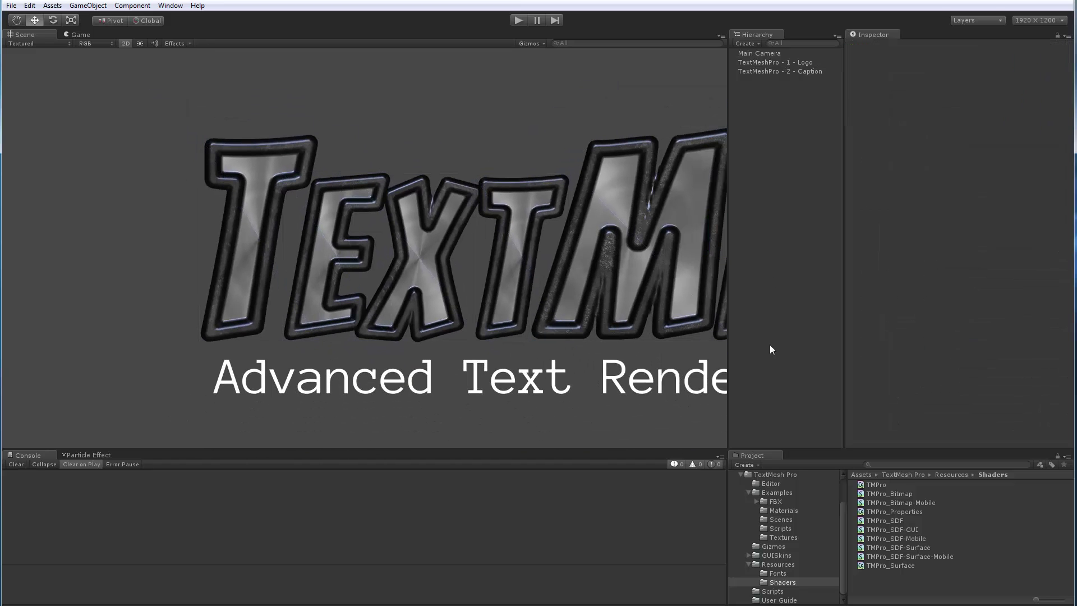
middle_drag(547, 275, 478, 284)
click(770, 62)
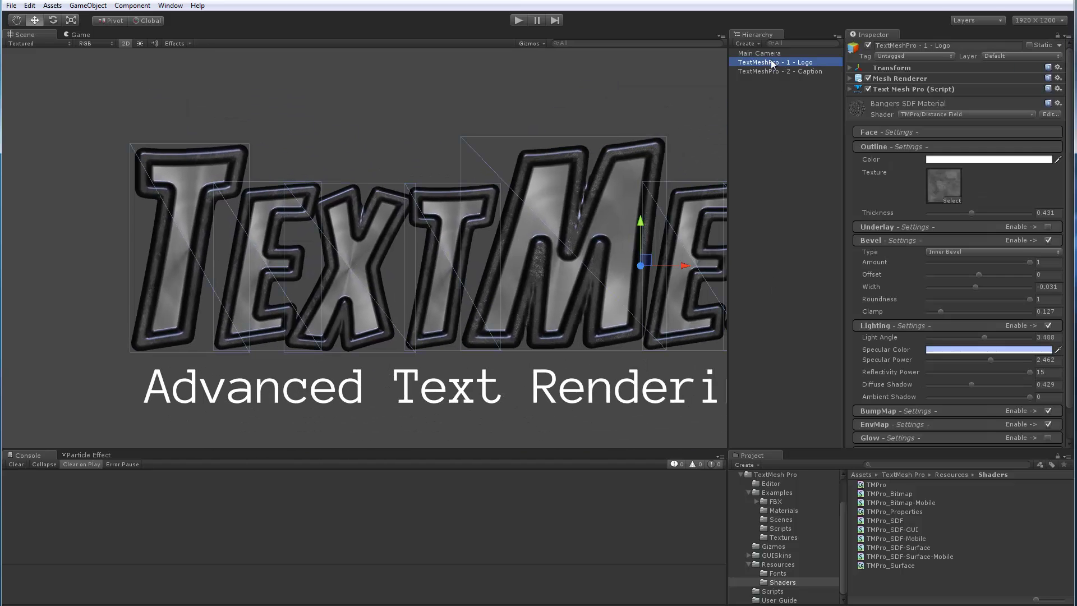
Toggle Bevel off and back on, then zoom in on the letter T
click(1047, 240)
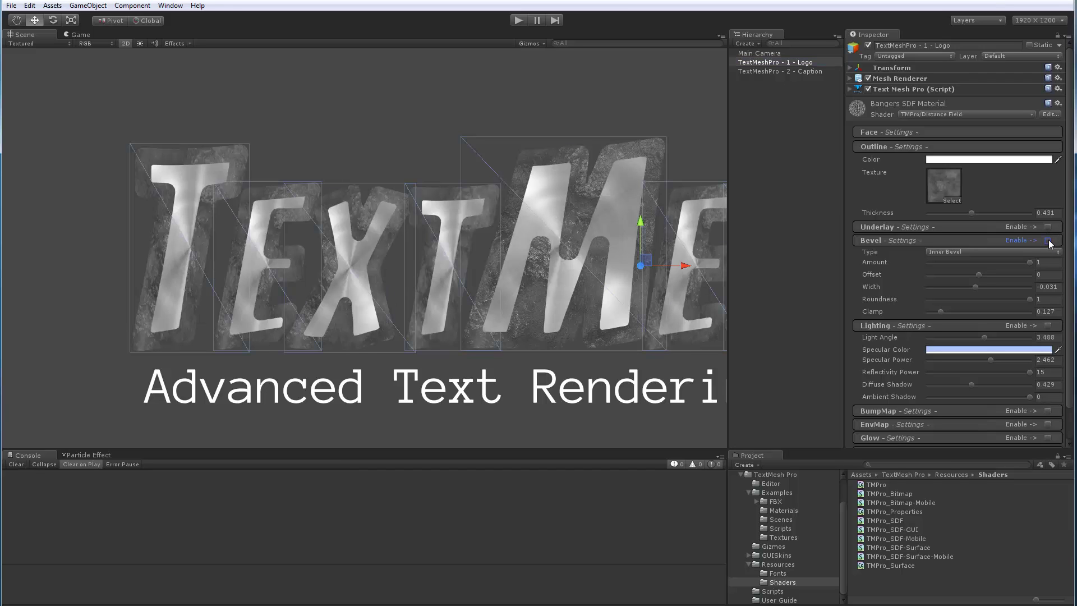
click(1047, 240)
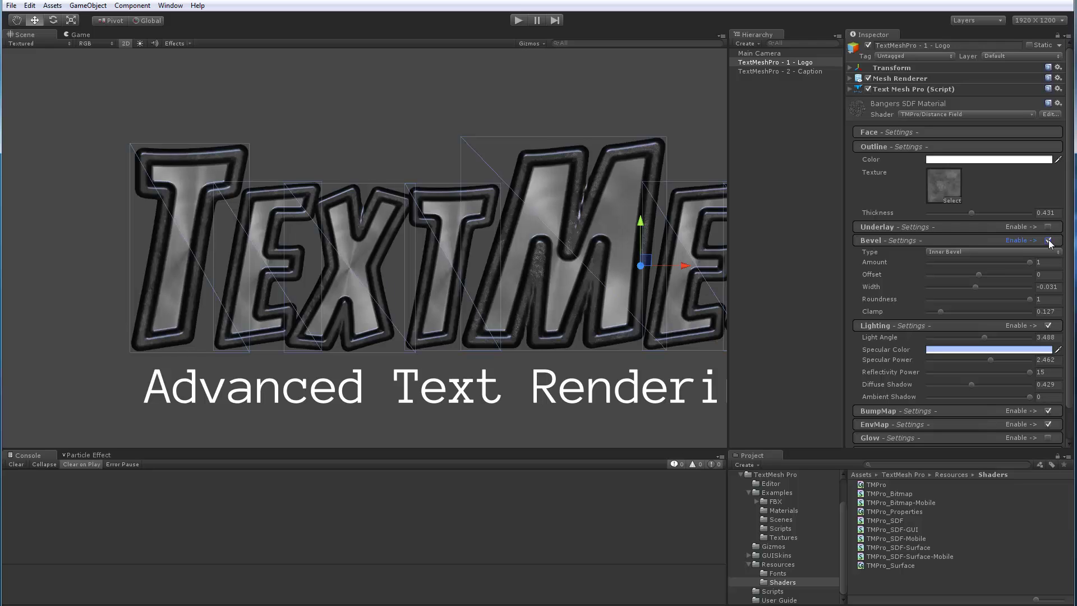
scroll(376, 260, up, 5)
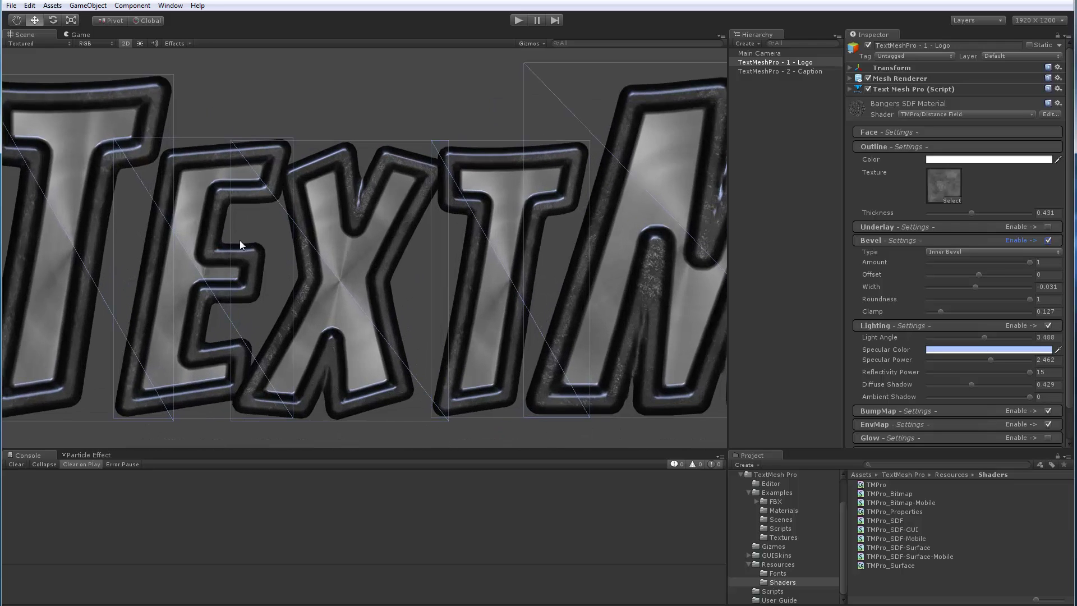
scroll(240, 245, down, 1)
scroll(346, 223, up, 5)
middle_drag(299, 179, 390, 222)
Set the bevel Clamp to 0.374 and Roundness to 0, then inspect the TEX letters
scroll(386, 236, up, 3)
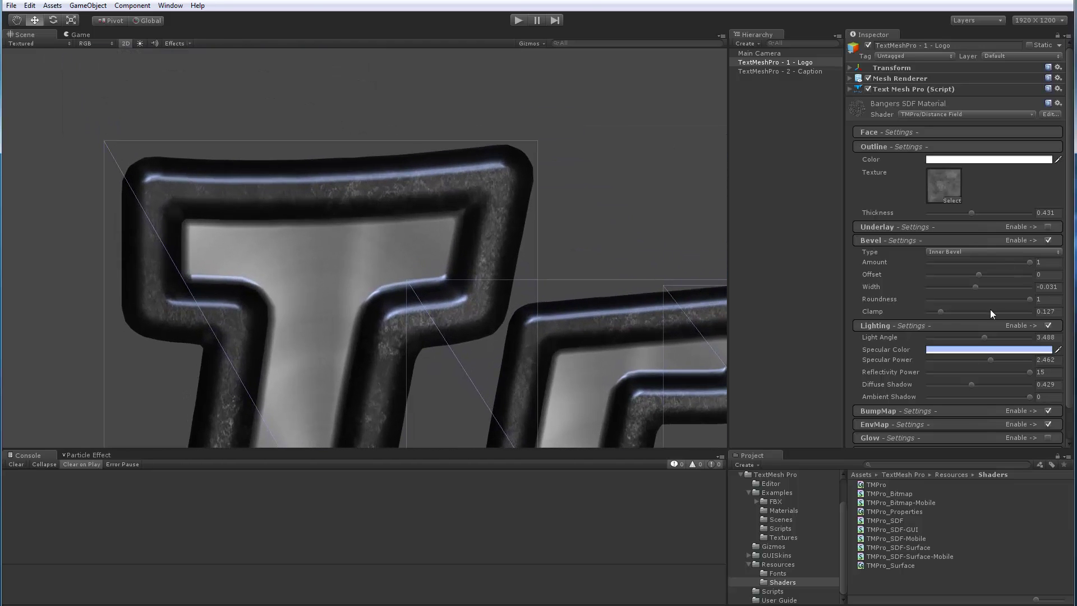
mouse_move(940, 311)
mouse_down()
mouse_move(917, 313)
mouse_move(965, 312)
mouse_up()
middle_drag(594, 325, 429, 278)
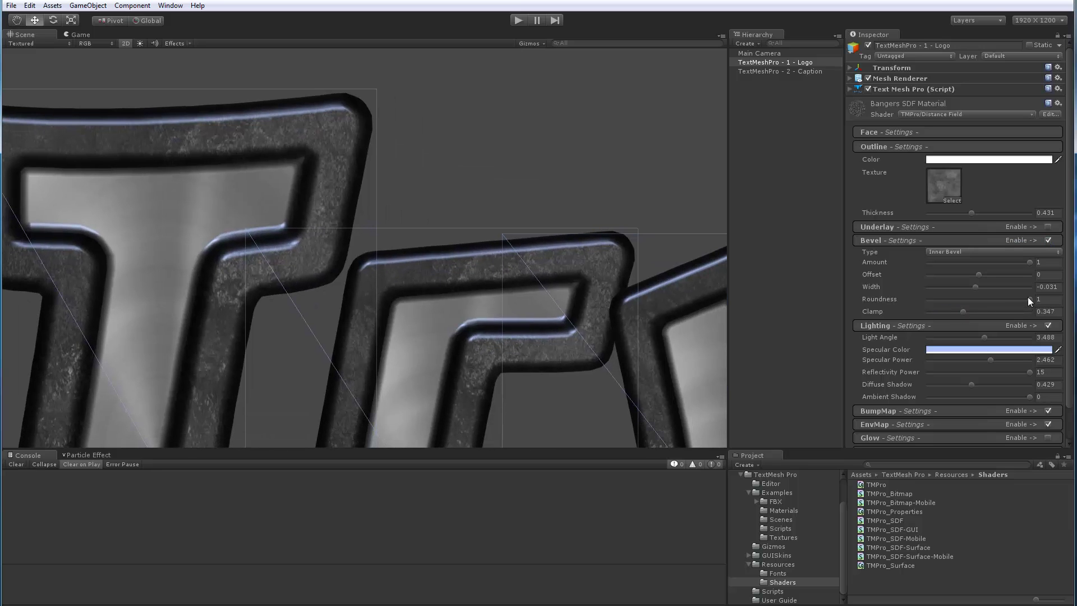
mouse_move(1027, 299)
mouse_down()
mouse_move(914, 307)
mouse_move(937, 314)
mouse_move(926, 315)
mouse_move(1030, 300)
mouse_move(923, 301)
mouse_move(966, 311)
mouse_up()
scroll(172, 240, down, 5)
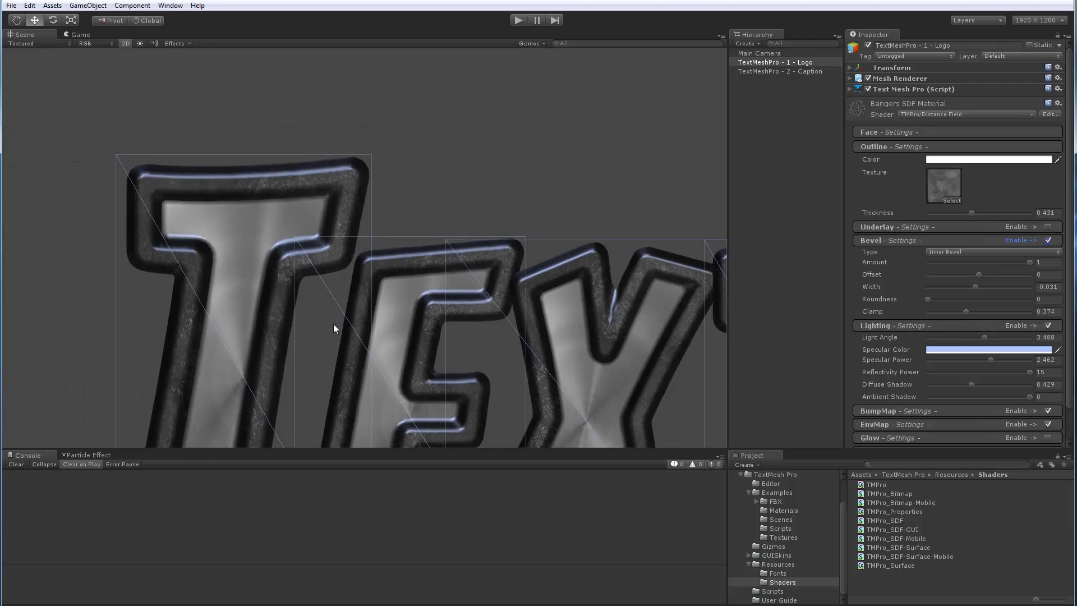
scroll(421, 298, up, 3)
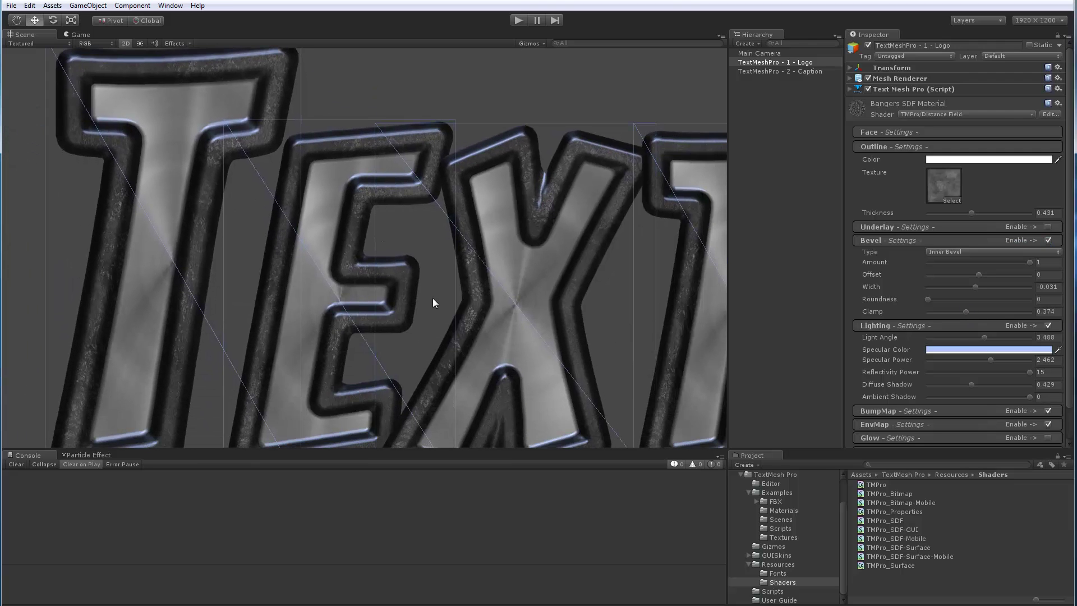
middle_drag(429, 302, 400, 302)
scroll(333, 280, down, 3)
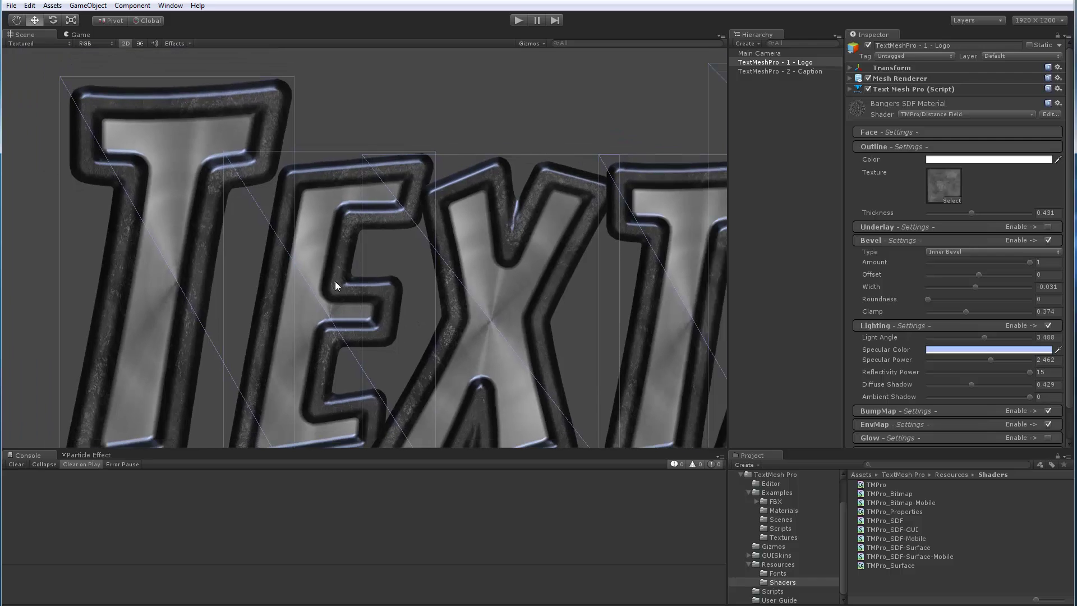
scroll(587, 289, up, 1)
middle_drag(287, 204, 401, 286)
Assign the Engraved Wall Normal texture to the BumpMap
click(883, 409)
scroll(876, 331, down, 3)
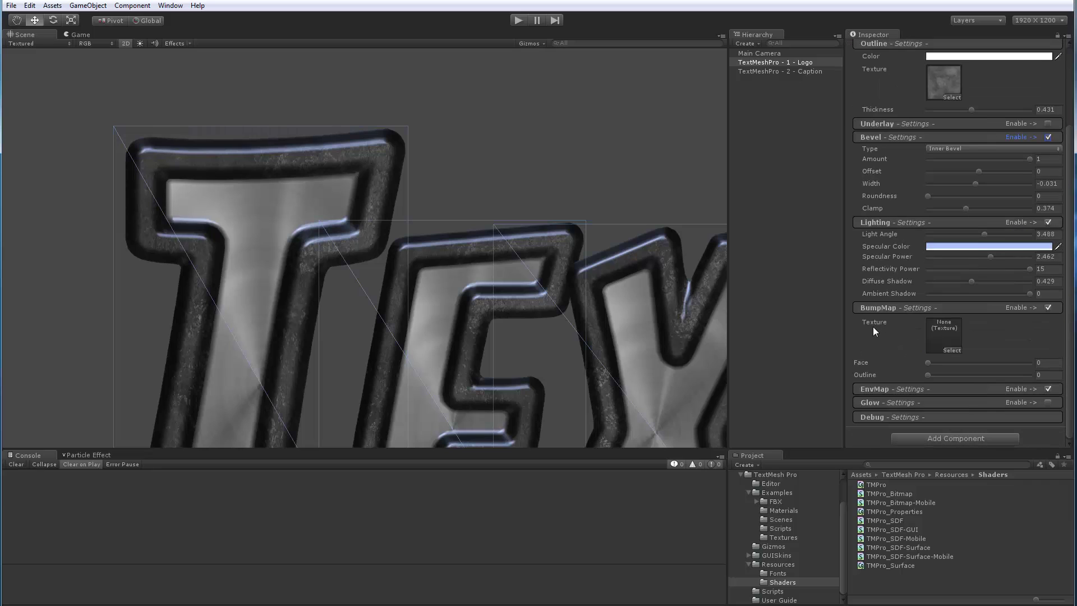
click(950, 350)
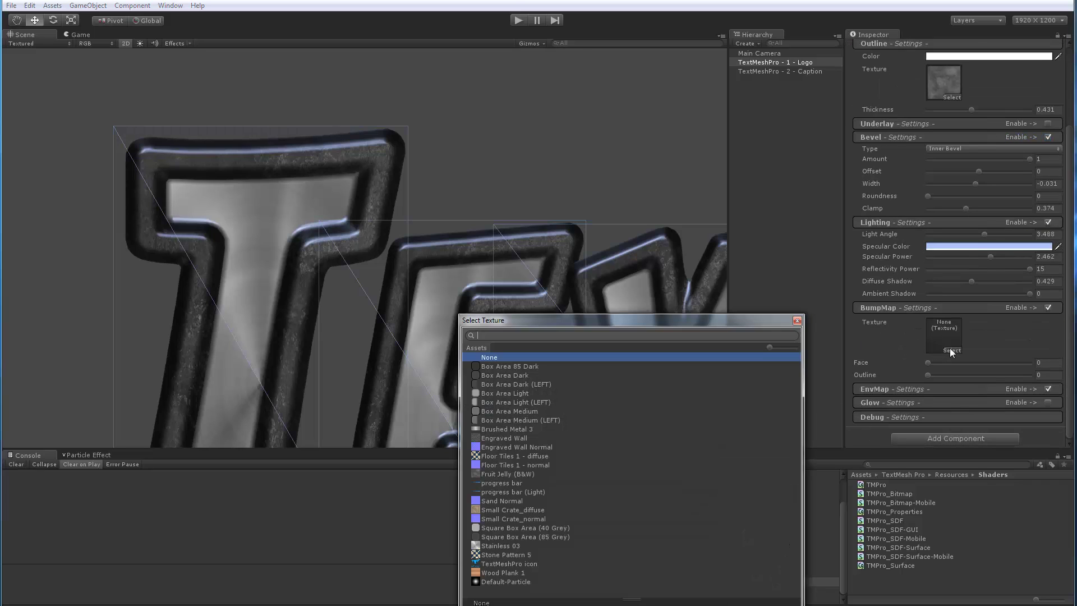
click(486, 448)
click(797, 321)
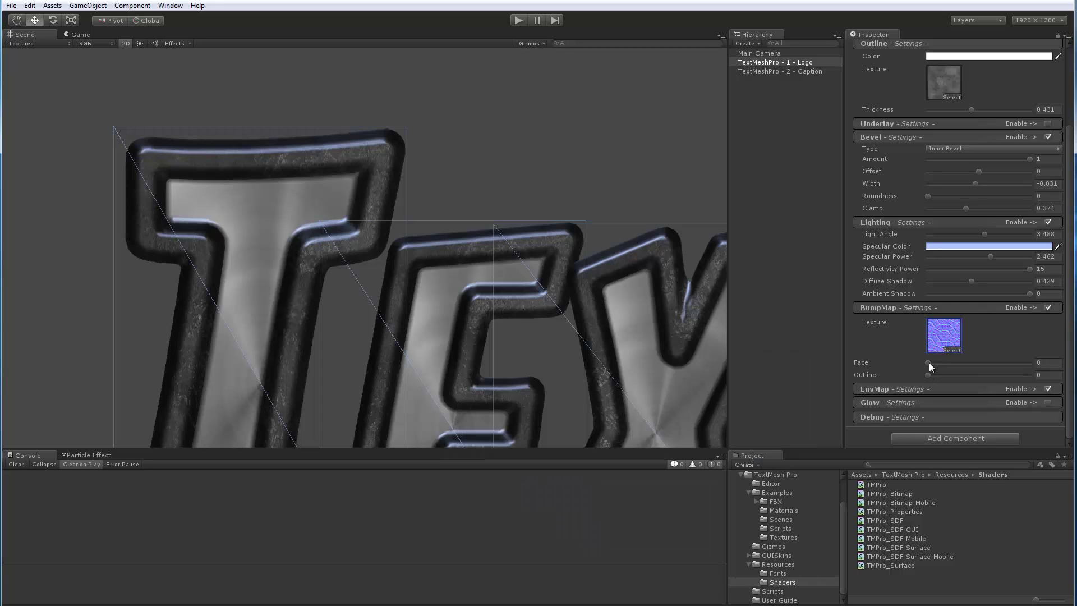
Test bump on the Face, then set Face to 0 and Outline to 0.198
drag(926, 361, 929, 362)
drag(942, 365, 993, 363)
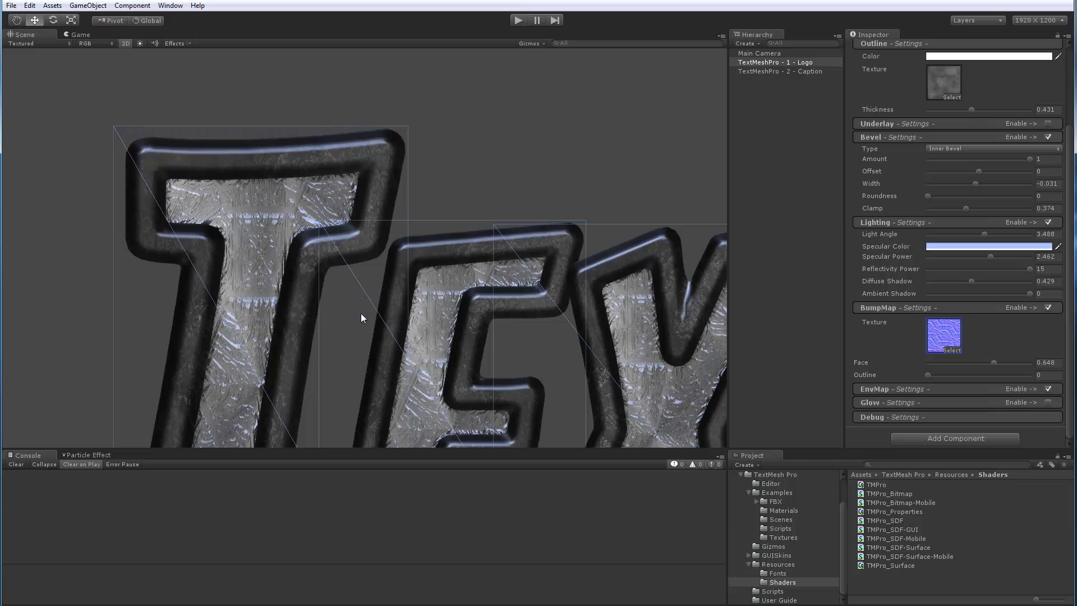
middle_drag(412, 348, 344, 273)
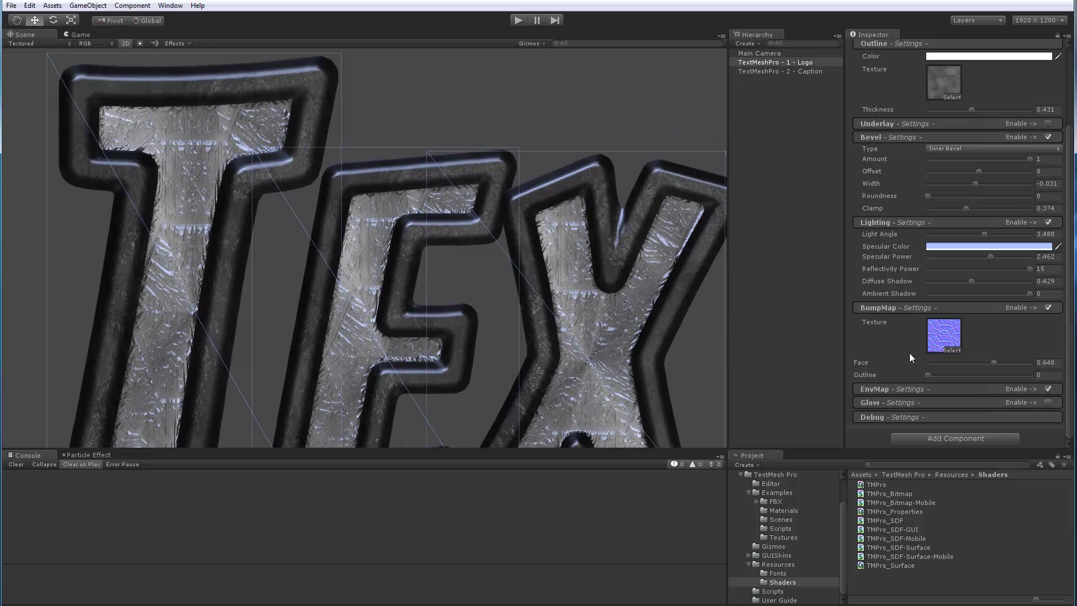
drag(995, 362, 917, 365)
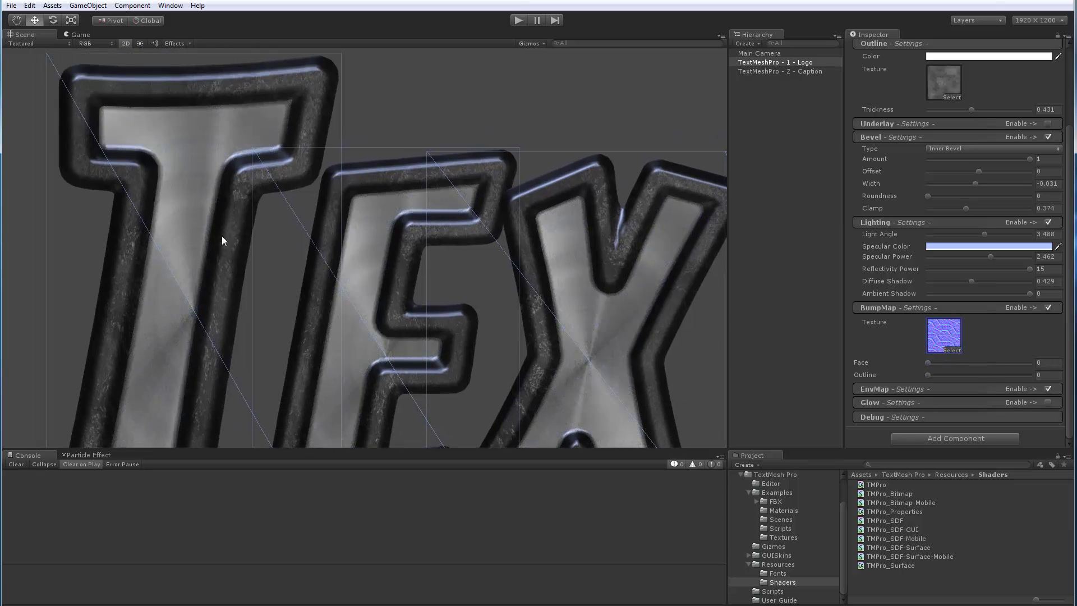
scroll(220, 232, up, 4)
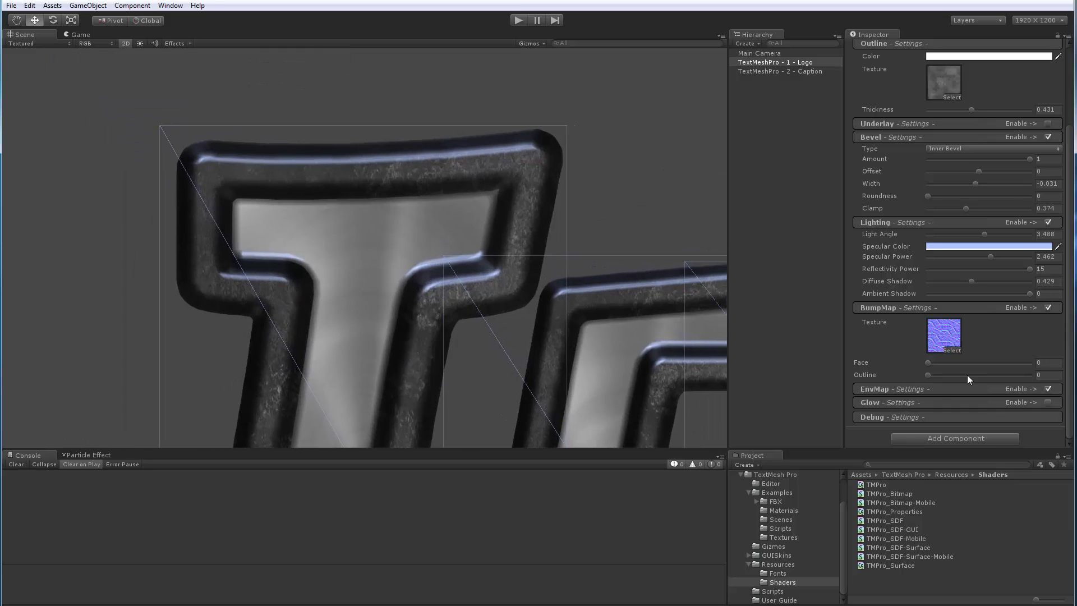
drag(926, 372, 948, 378)
scroll(536, 235, down, 4)
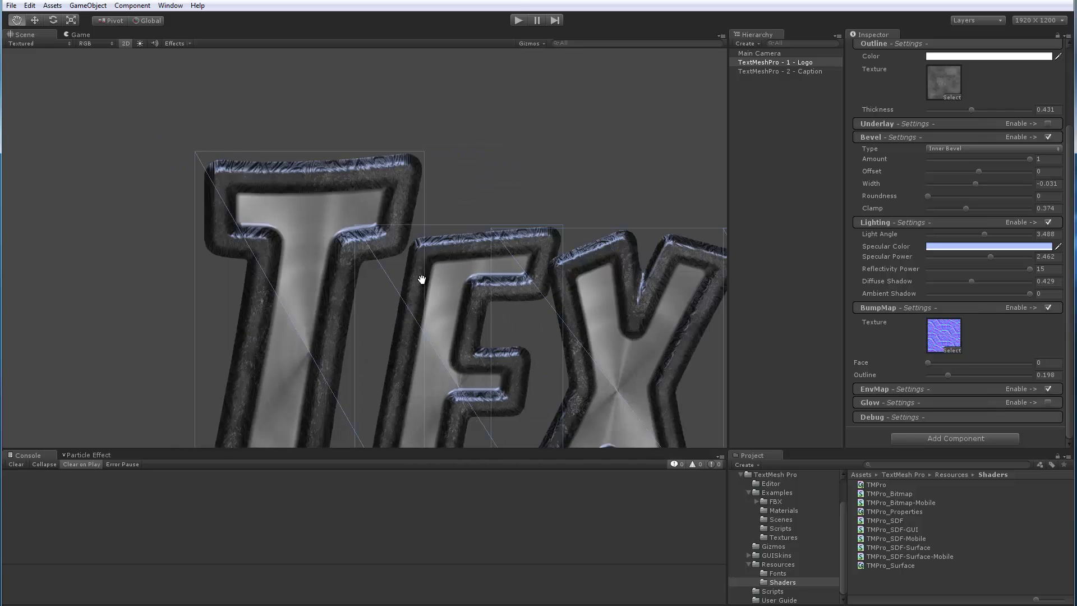
middle_drag(352, 171, 418, 266)
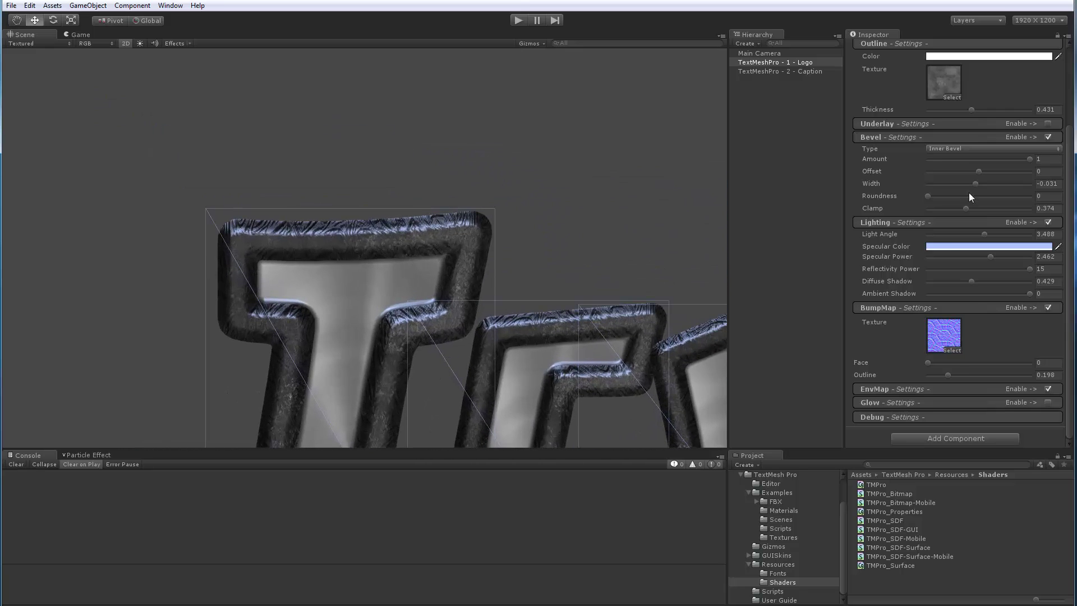
Set the Specular Color to a warm peach tone in the color picker
click(947, 248)
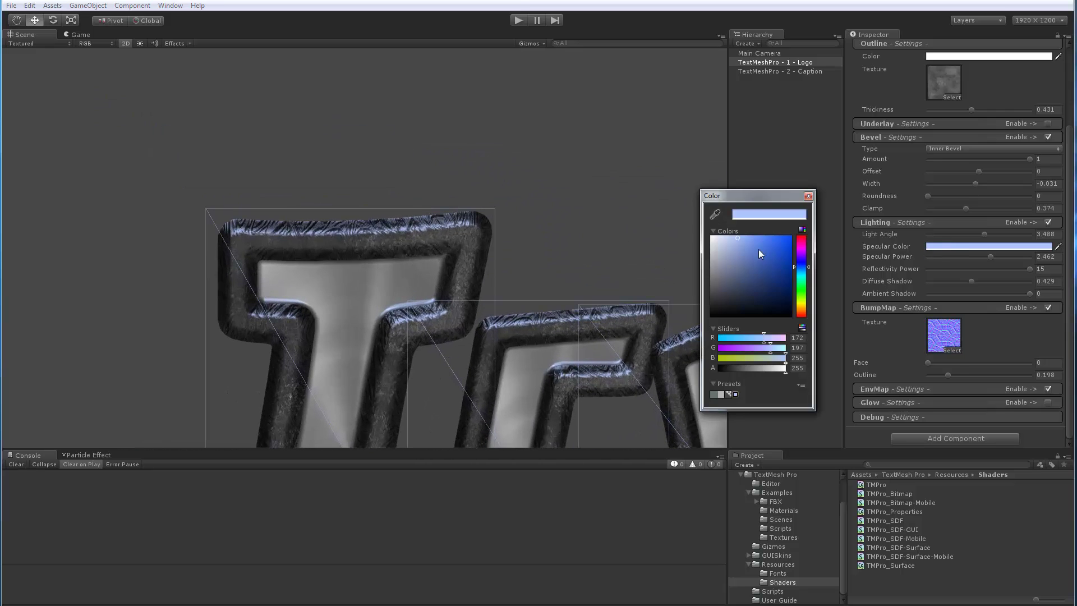
drag(739, 238, 700, 240)
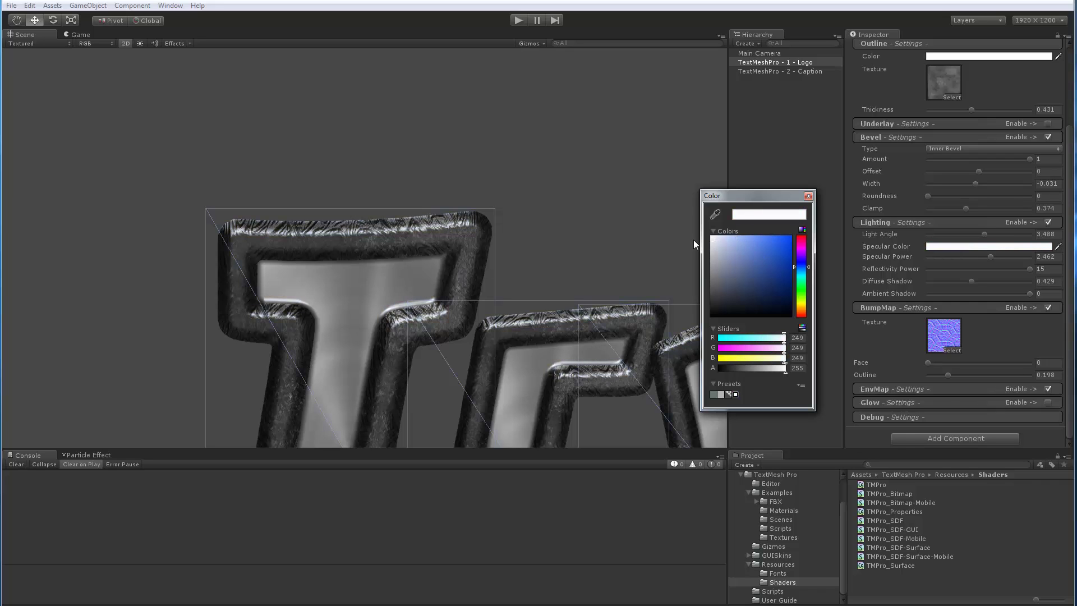
drag(802, 267, 806, 308)
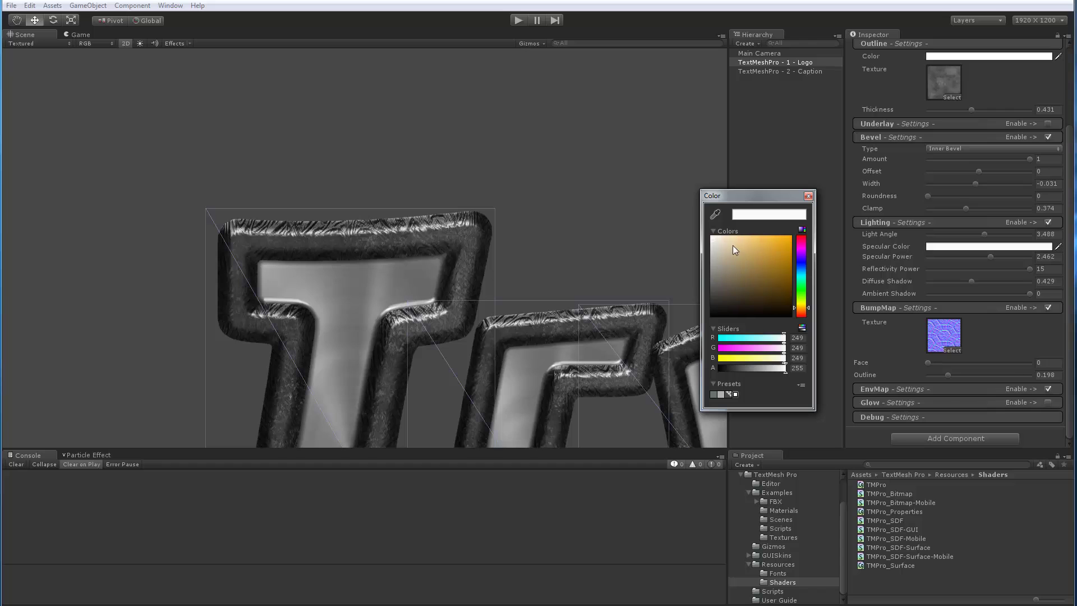
drag(732, 245, 739, 238)
click(535, 207)
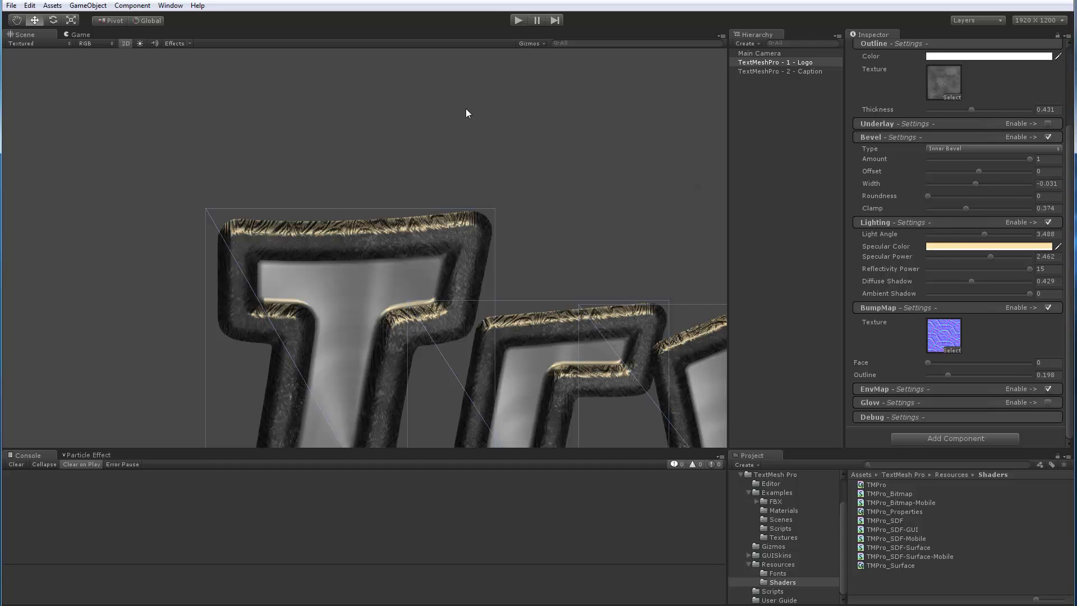
Deselect and reselect the TextMeshPro - 1 - Logo object
scroll(597, 215, down, 5)
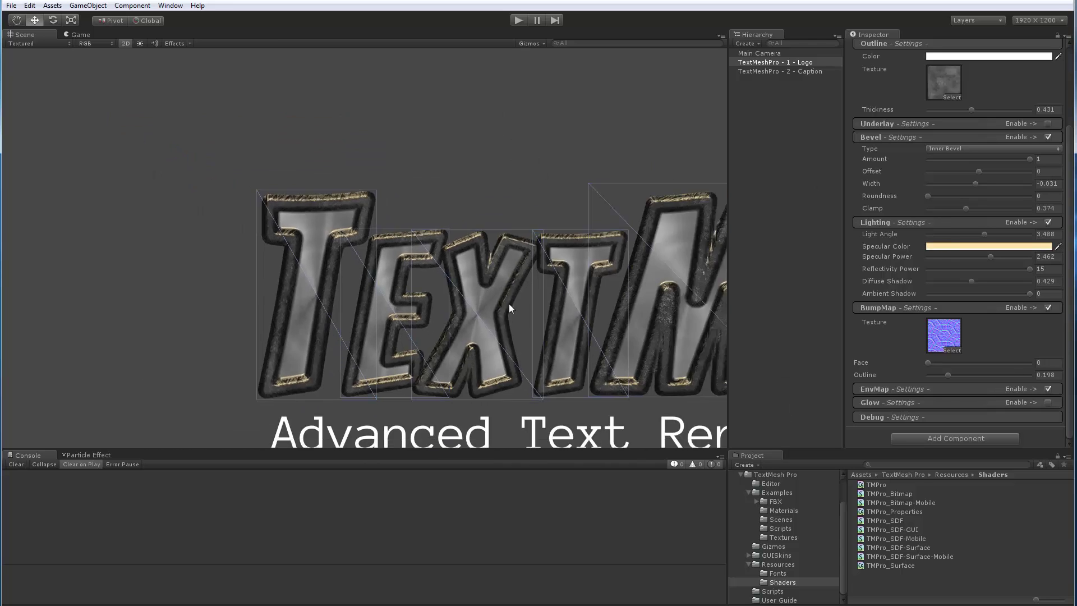
scroll(510, 304, down, 3)
click(795, 233)
scroll(378, 252, down, 2)
scroll(379, 257, up, 8)
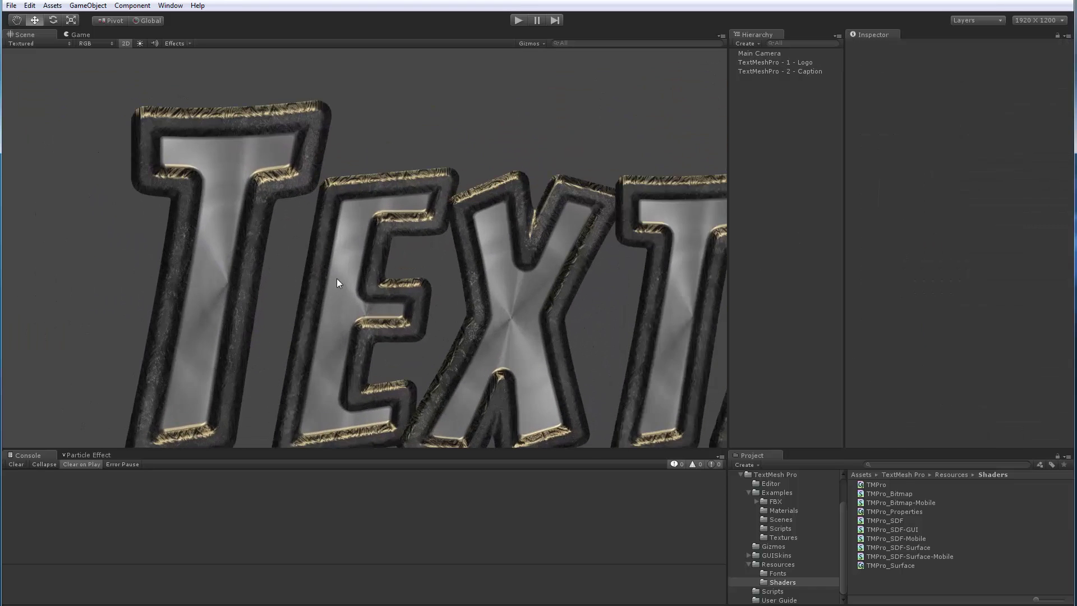
scroll(336, 278, up, 3)
click(788, 64)
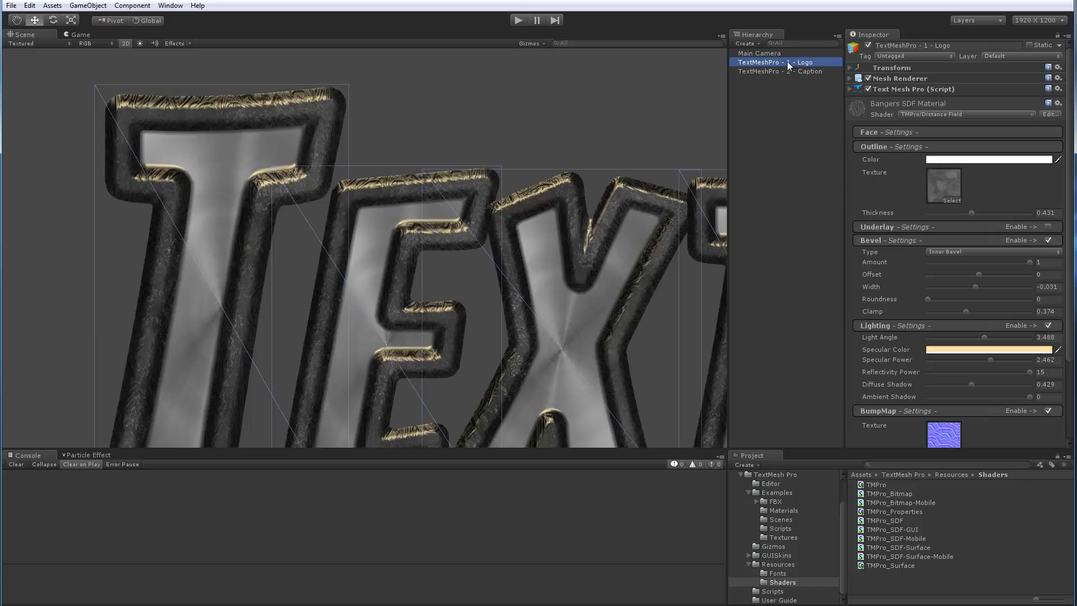
scroll(874, 336, down, 3)
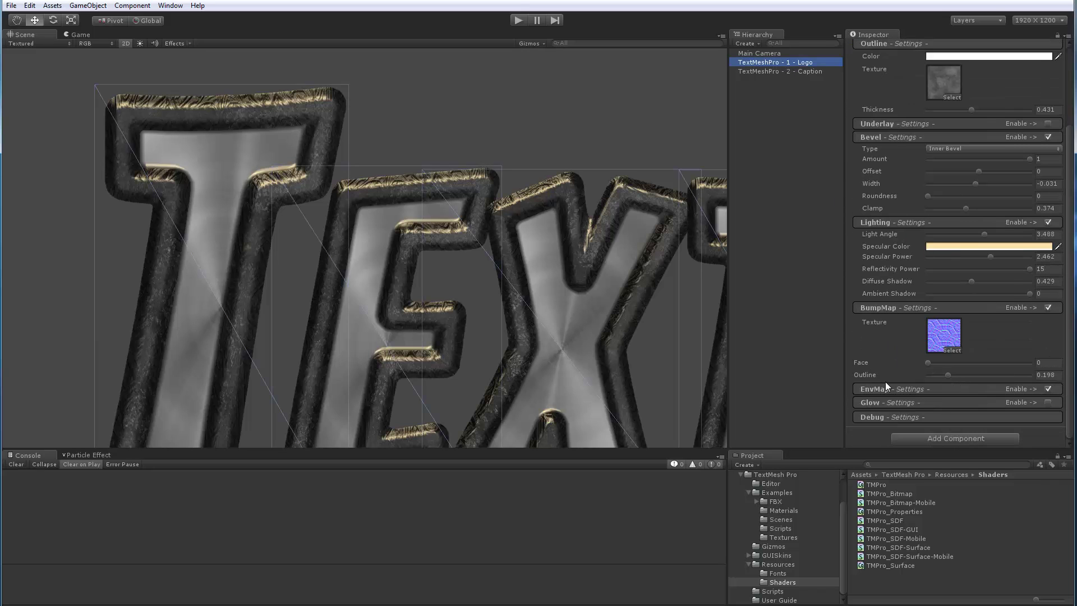
click(866, 307)
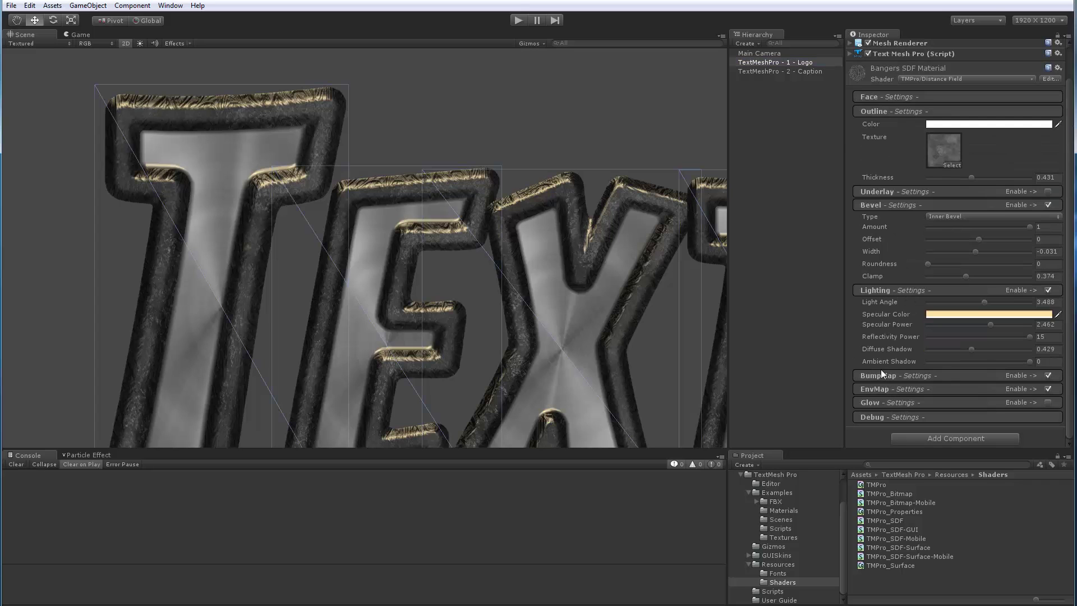
click(881, 386)
scroll(881, 322, down, 3)
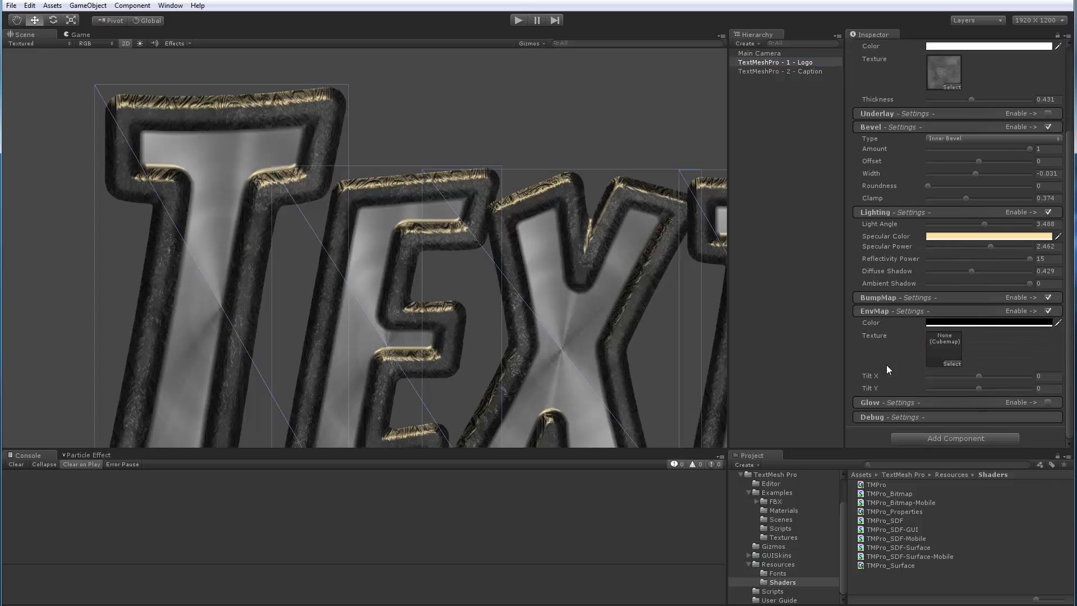
click(953, 363)
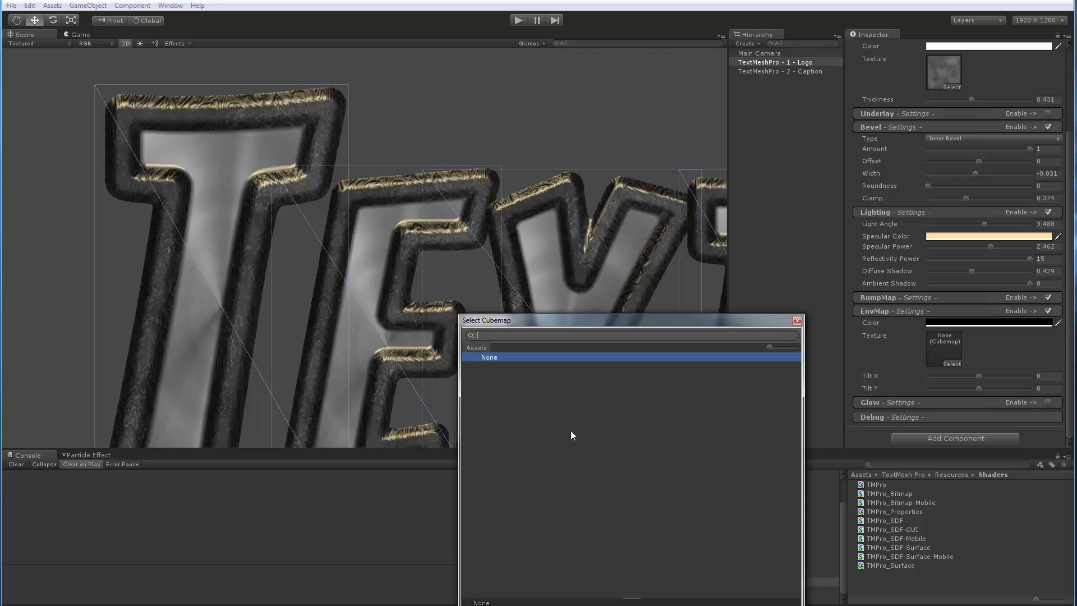
click(797, 320)
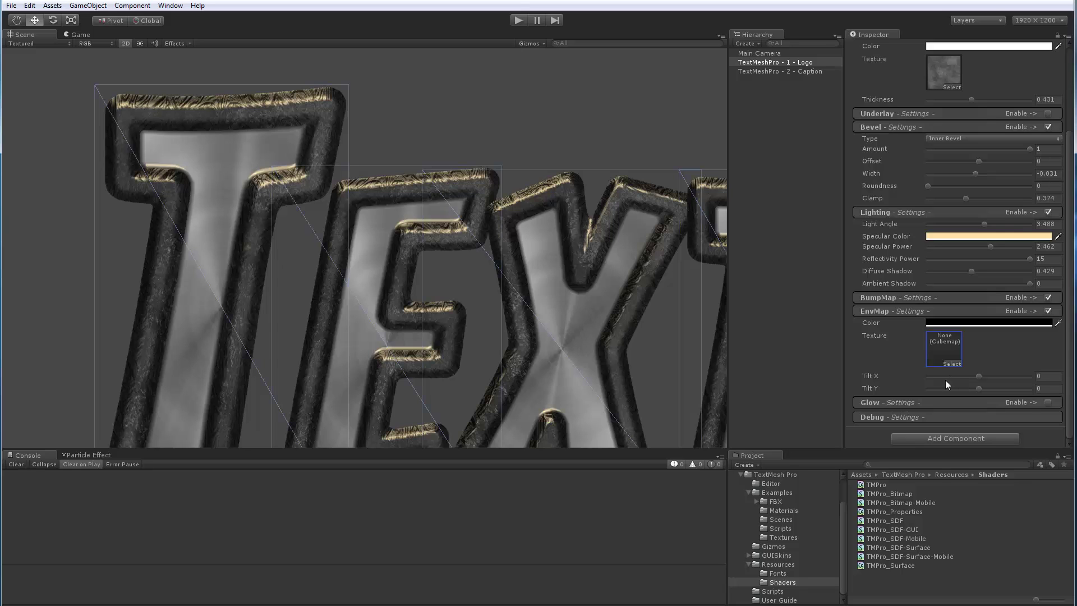
click(880, 309)
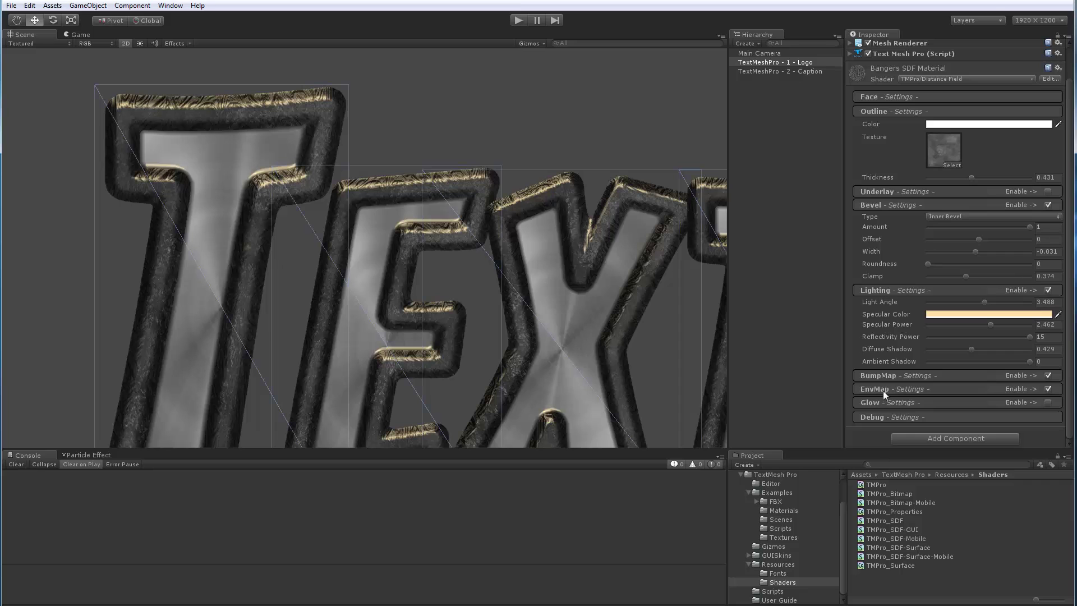
scroll(540, 335, down, 4)
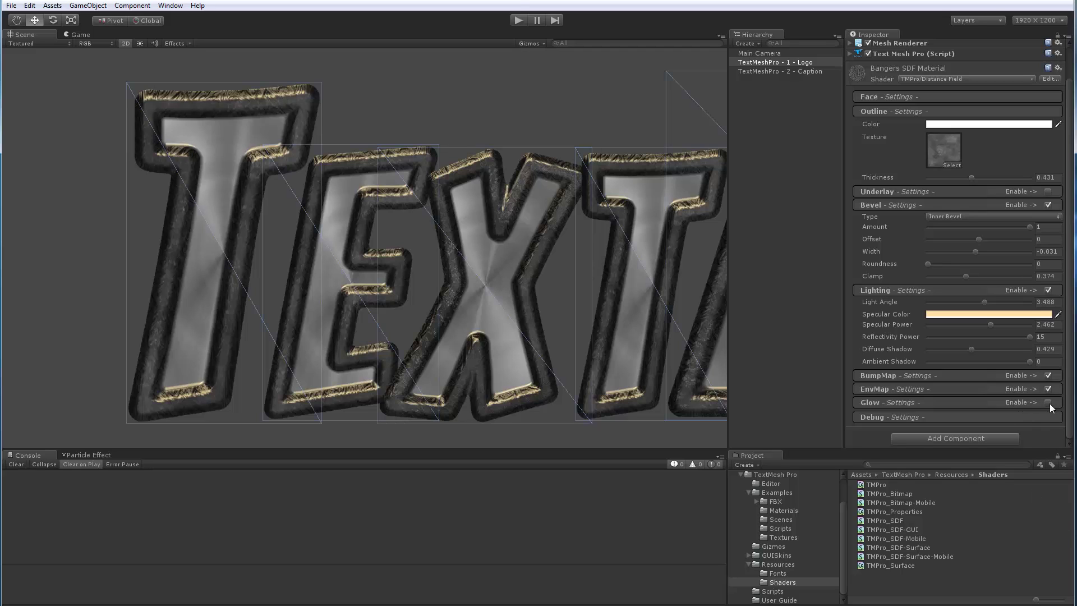
Enable Glow, adding a green glow with inner and outer 0.05 and power 0.75
click(900, 403)
scroll(872, 312, down, 3)
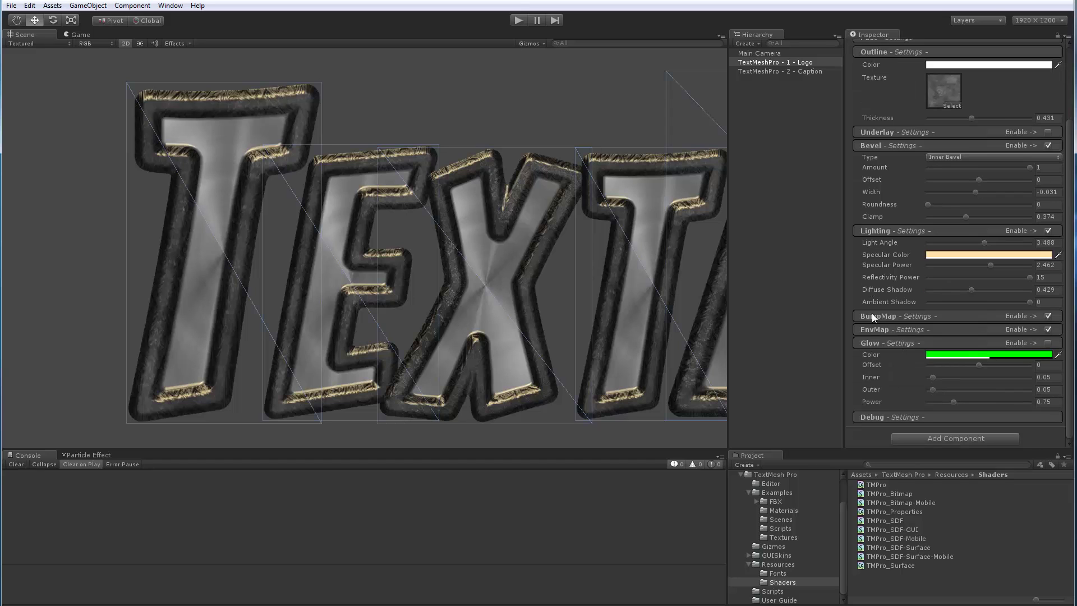
click(1048, 343)
scroll(493, 341, up, 2)
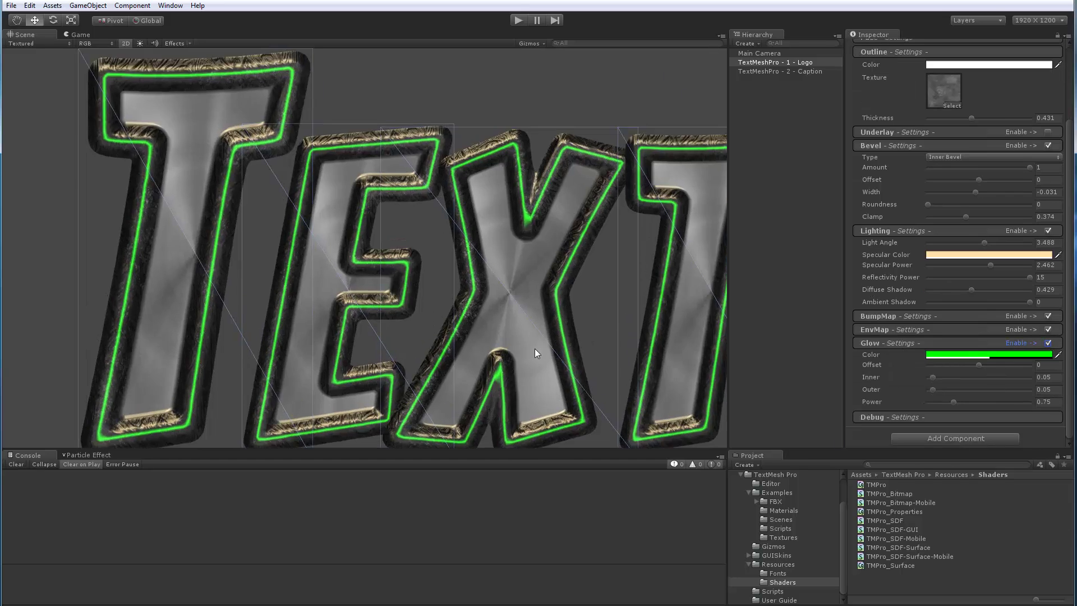
middle_drag(276, 257, 374, 289)
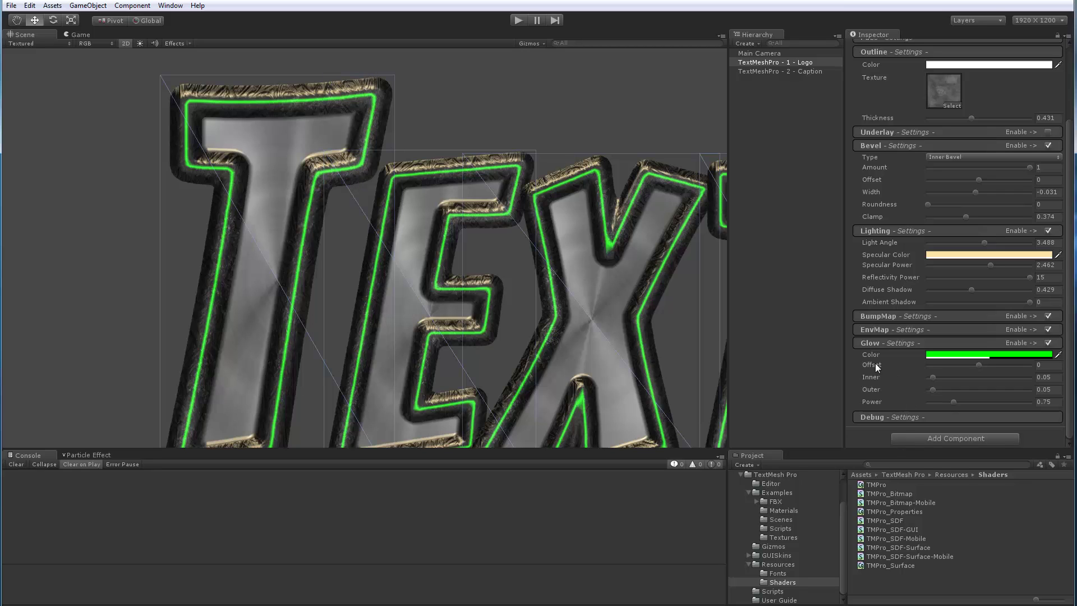
Set the Glow Color to orange-red (R 255, G 77, B 0) at full opacity
click(949, 353)
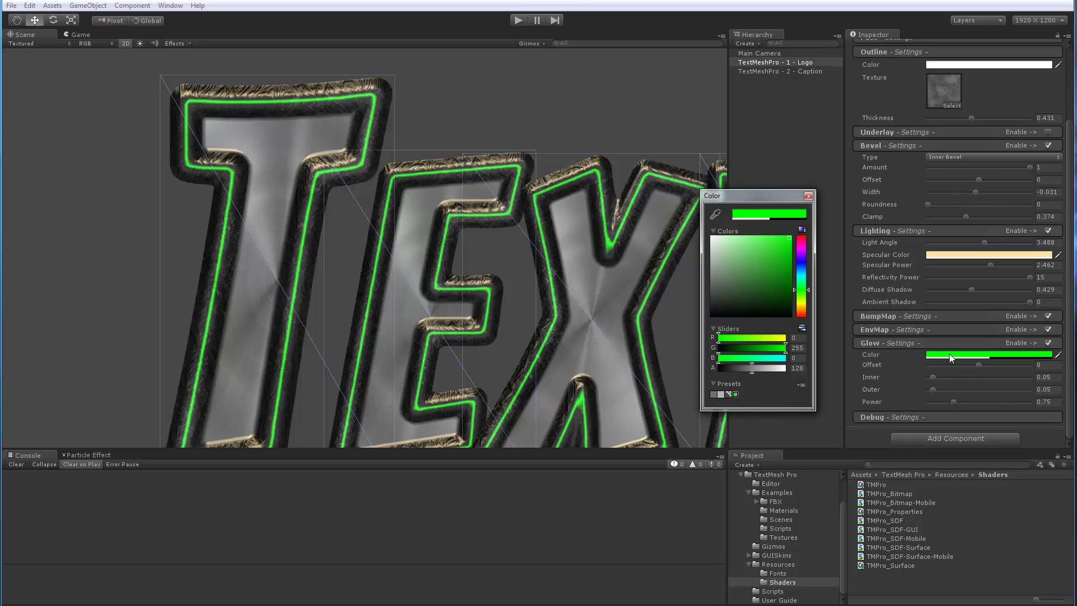
drag(800, 290, 800, 312)
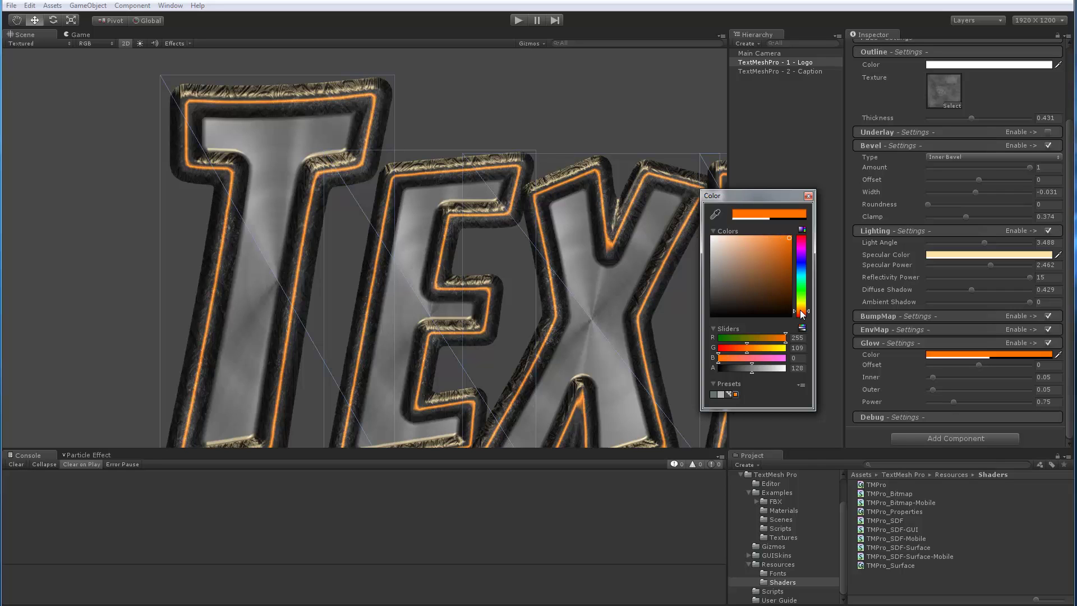
click(808, 196)
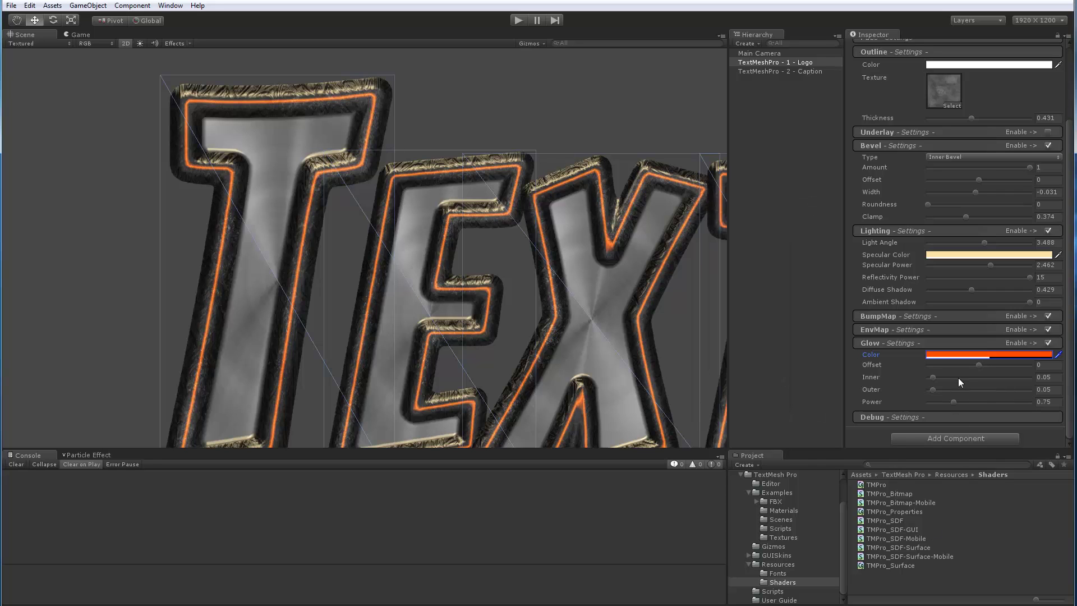
click(956, 354)
mouse_move(758, 367)
mouse_down()
mouse_move(795, 369)
mouse_move(766, 372)
mouse_up()
click(808, 196)
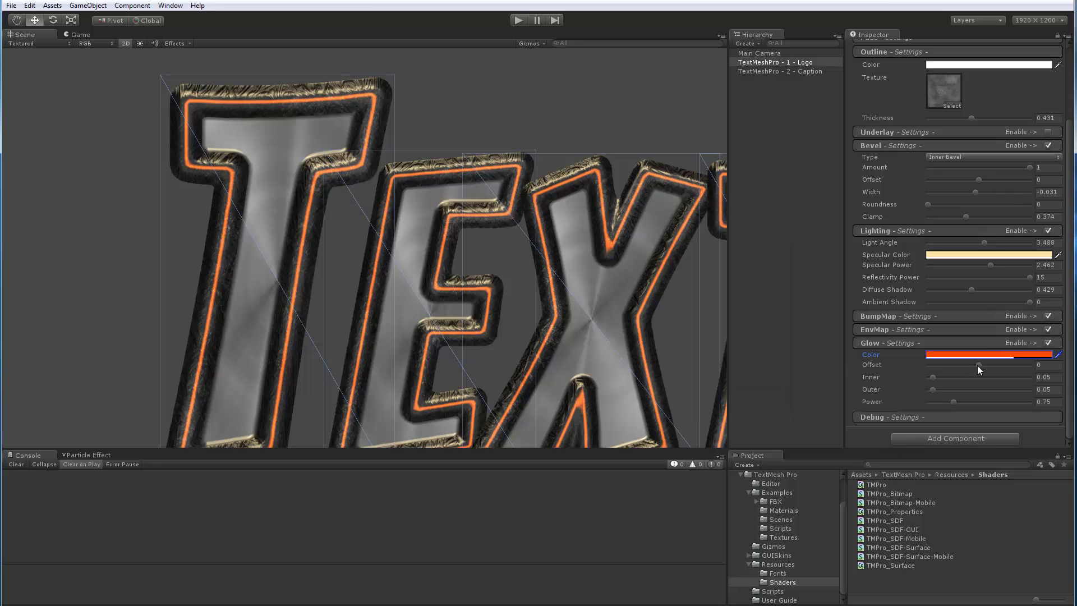
Set the glow Offset to 0.451, Inner to 0.055 and Outer to 0.385 for an outer halo
drag(977, 365, 1001, 369)
scroll(473, 327, down, 2)
scroll(438, 315, down, 2)
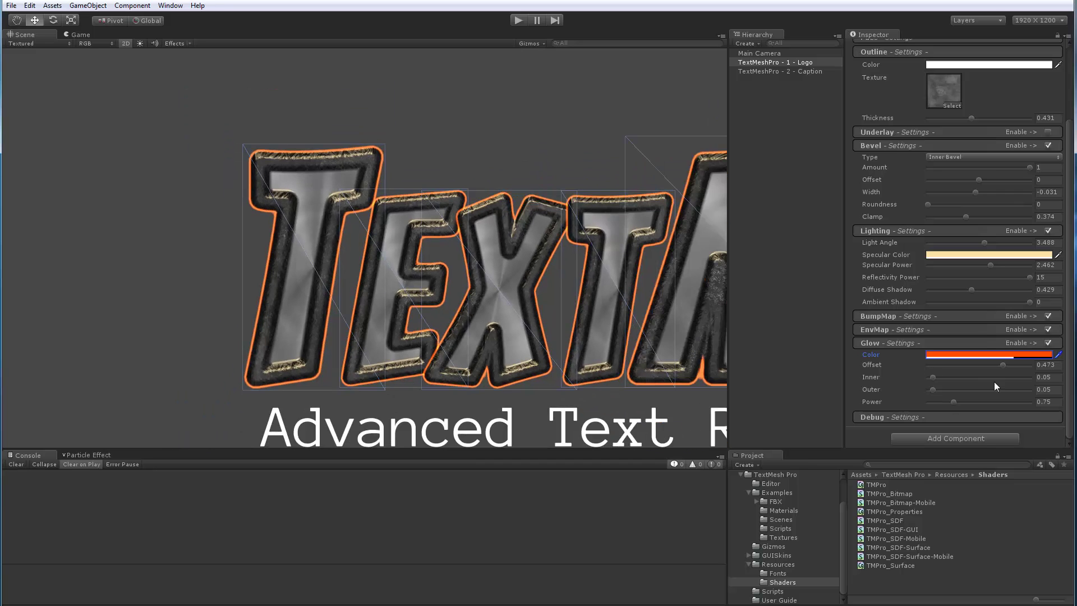
drag(1001, 366, 954, 368)
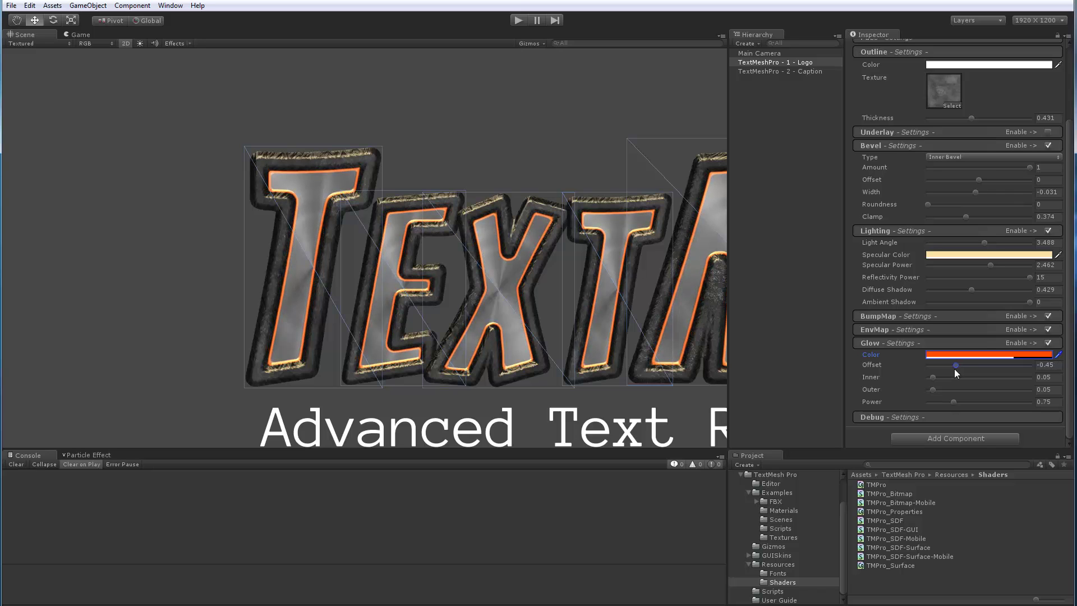
scroll(336, 271, up, 3)
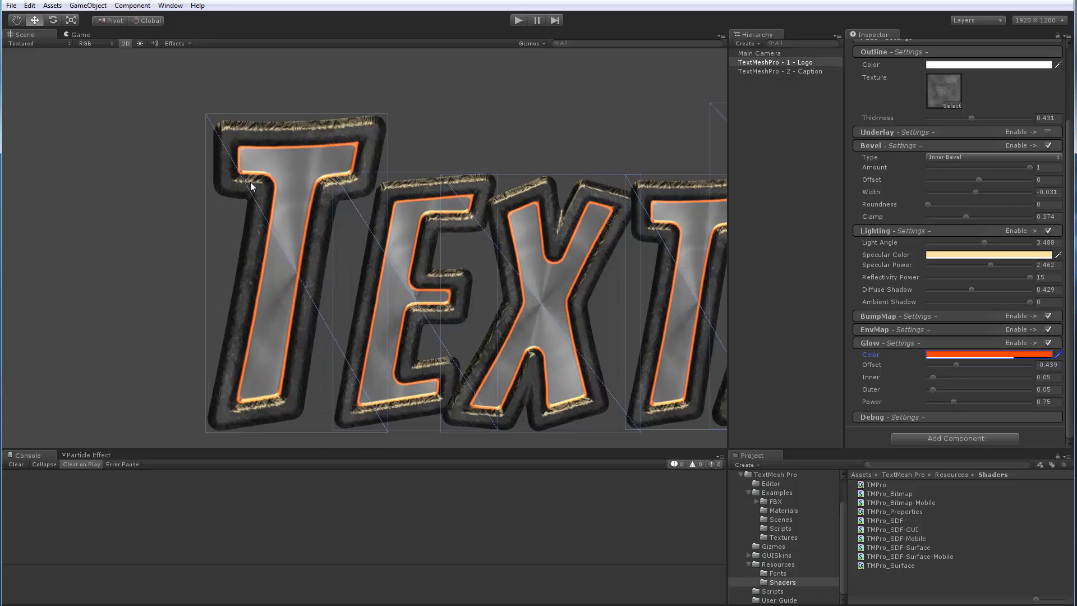
scroll(293, 247, up, 4)
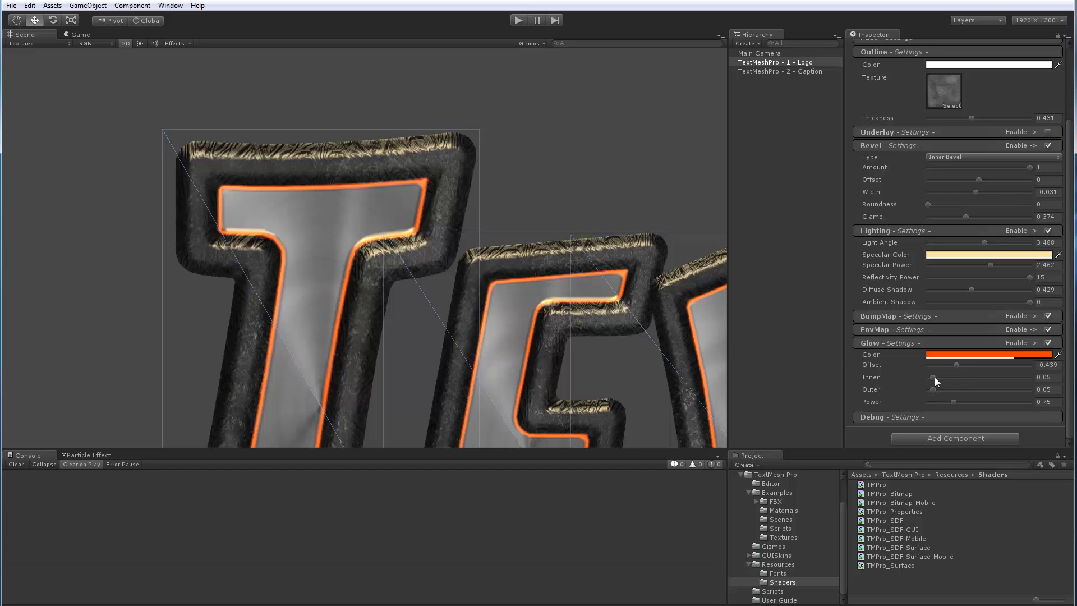
drag(934, 377, 1000, 371)
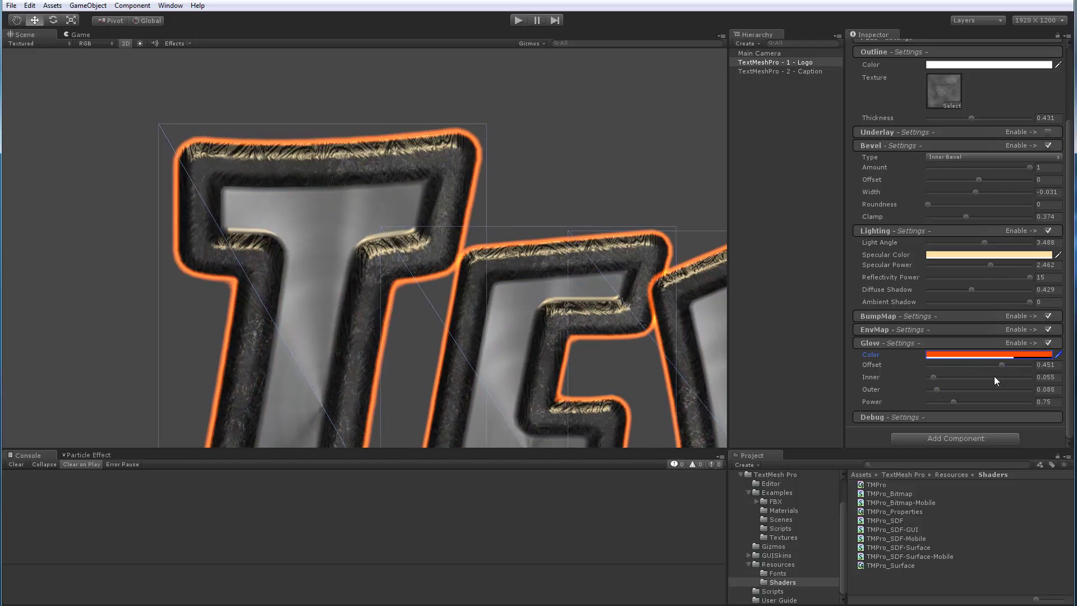
drag(937, 389, 967, 388)
scroll(286, 306, down, 8)
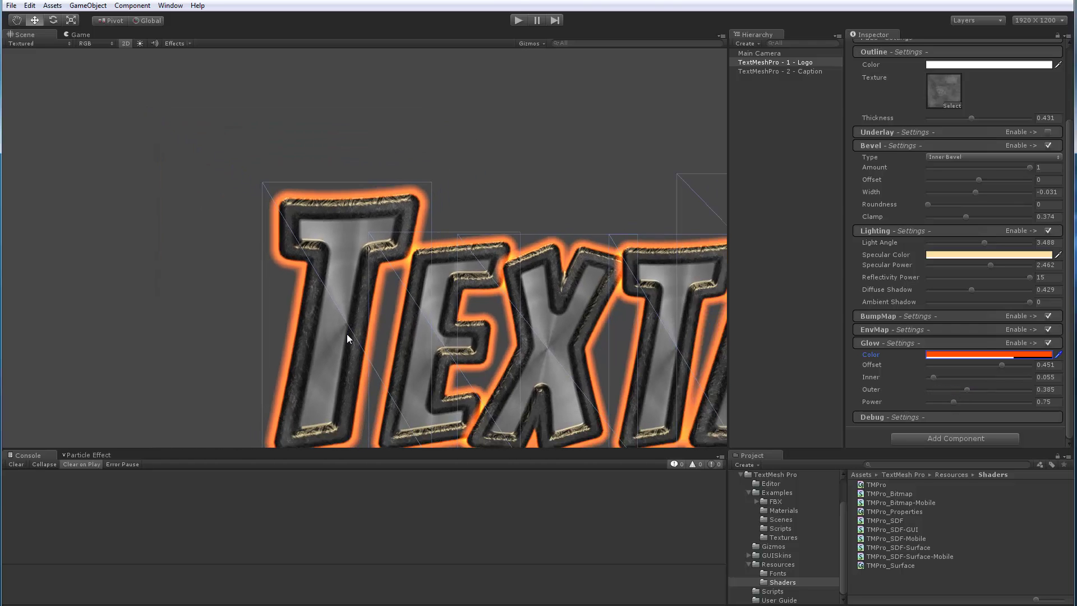
Switch to the Move tool and raise Glow Power to 0.953
key(w)
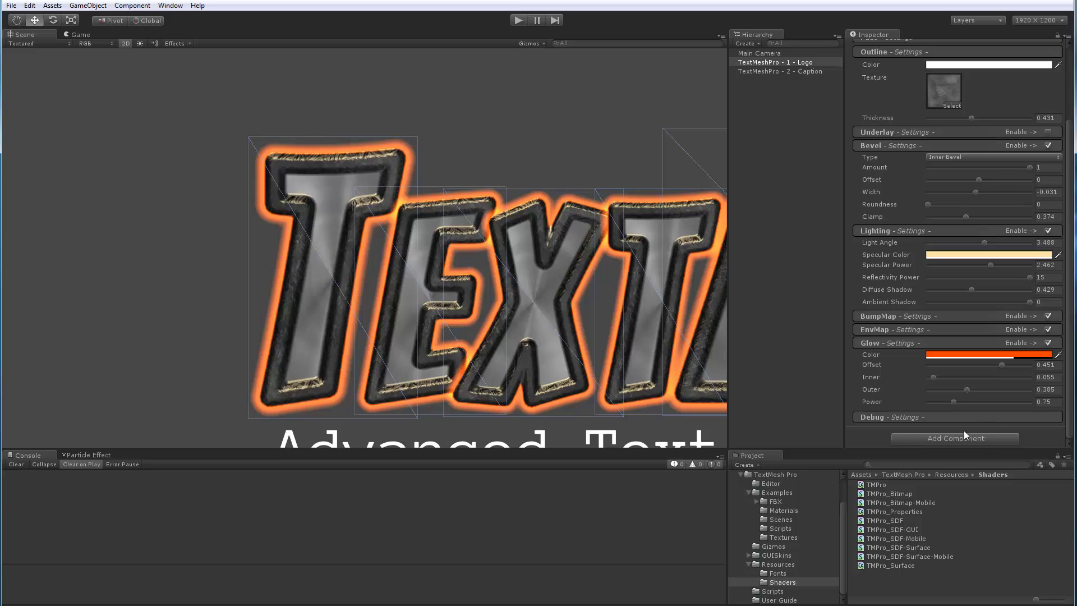
drag(953, 402, 934, 415)
scroll(338, 268, down, 5)
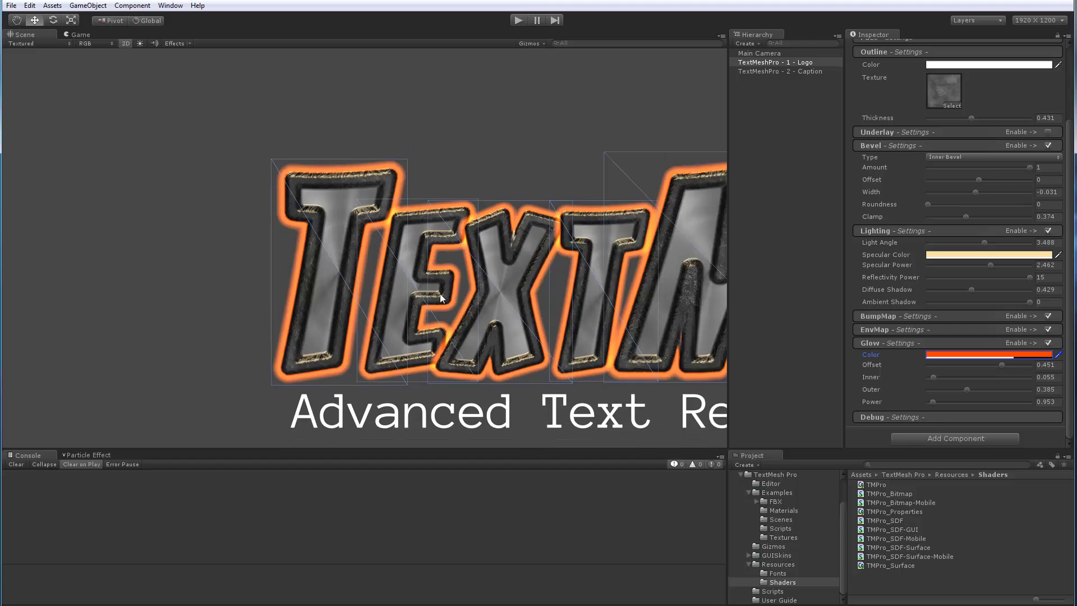
Deselect the logo and frame the whole logo and caption in the Scene view
click(771, 308)
scroll(351, 312, down, 6)
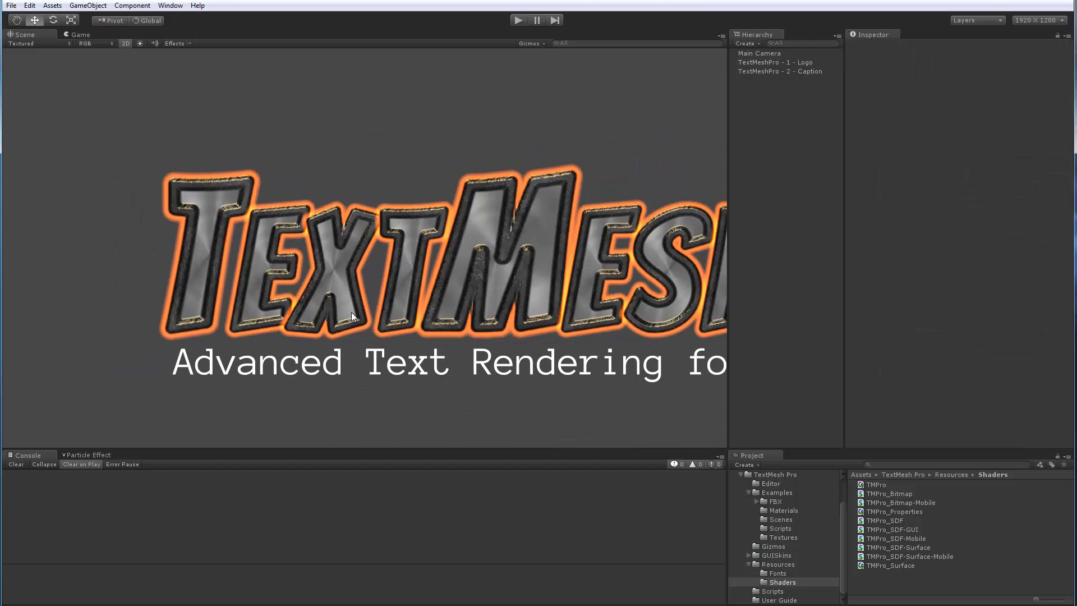
middle_drag(319, 313, 262, 298)
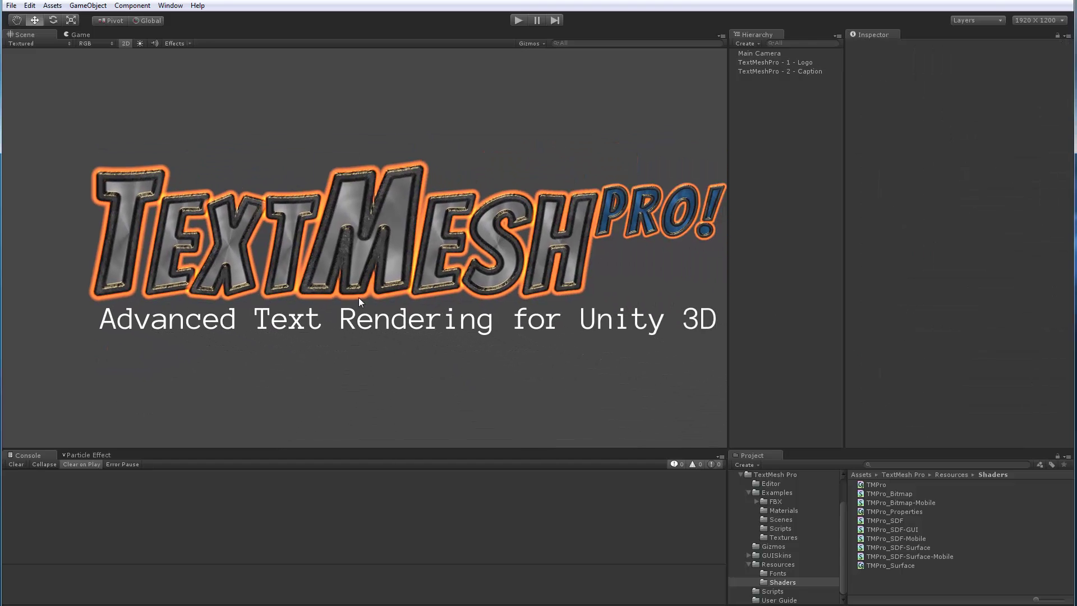
scroll(360, 297, down, 1)
click(774, 63)
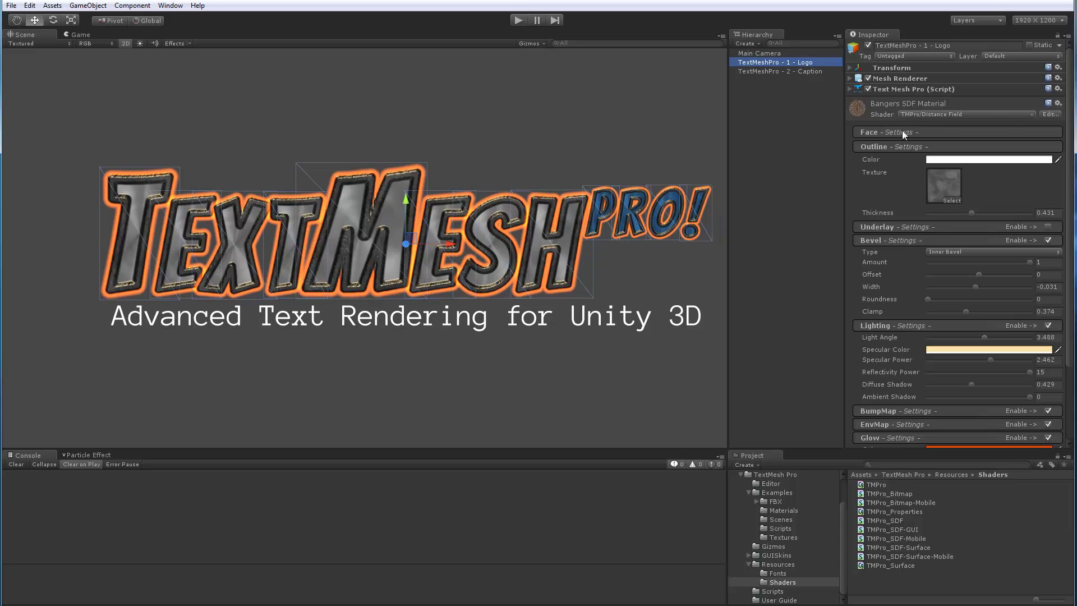
scroll(907, 353, down, 3)
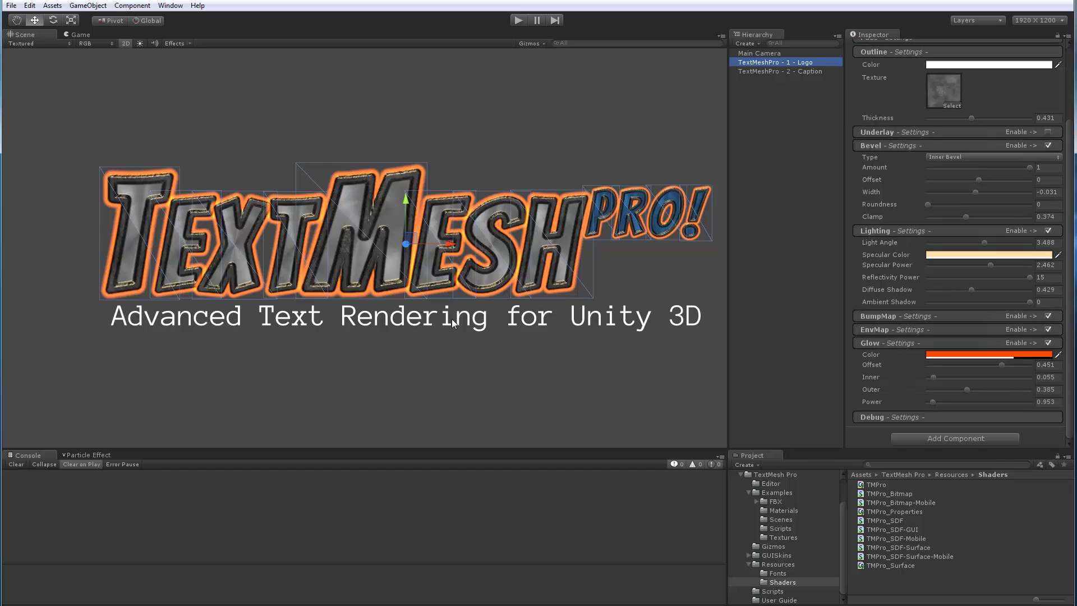
middle_drag(453, 321, 420, 320)
click(748, 313)
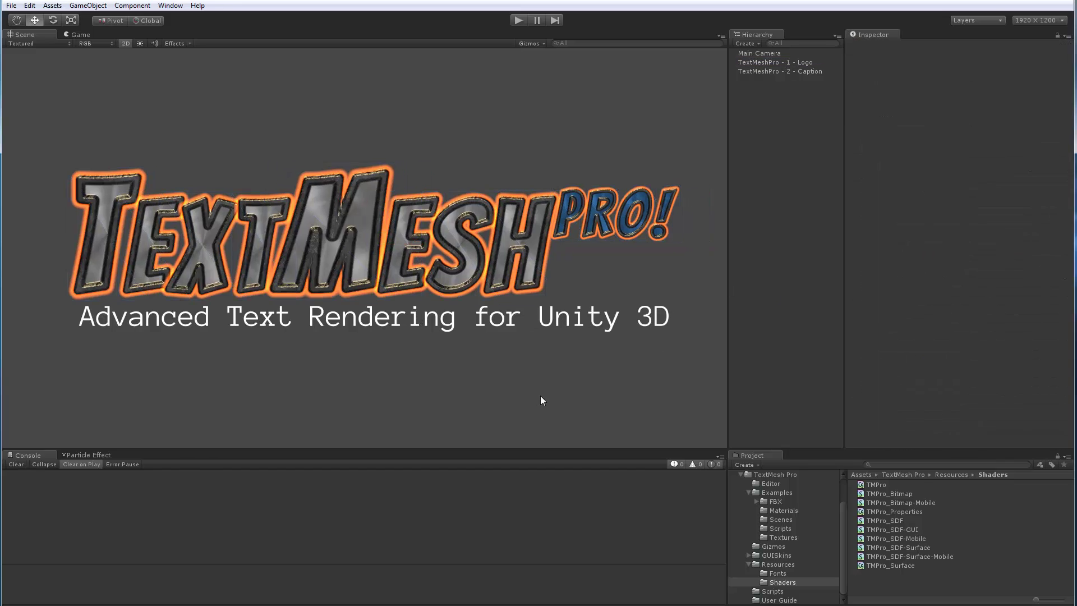